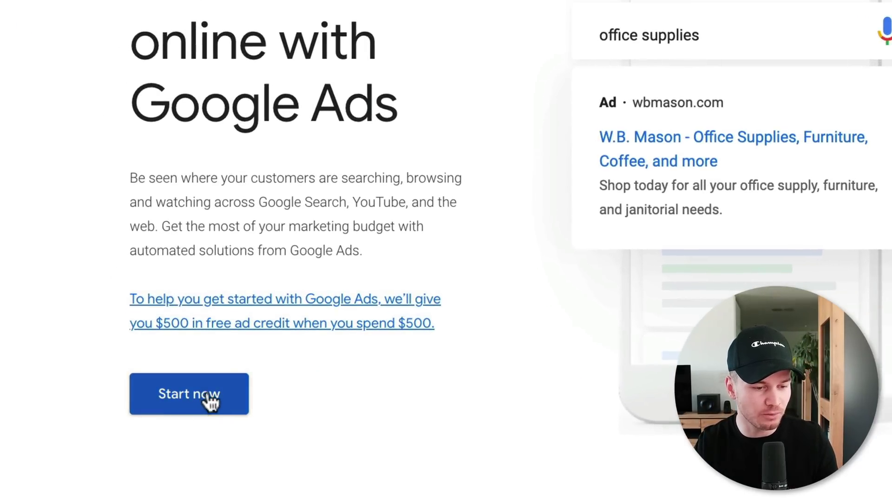
Start the Google Ads setup and switch it to Expert Mode.
{"action": "left_click", "coordinate": [208, 401]}
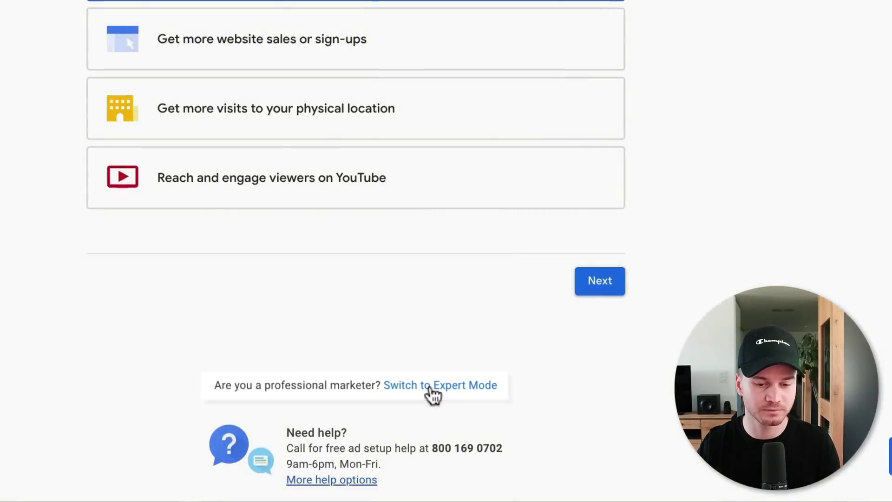
{"action": "left_click", "coordinate": [432, 388]}
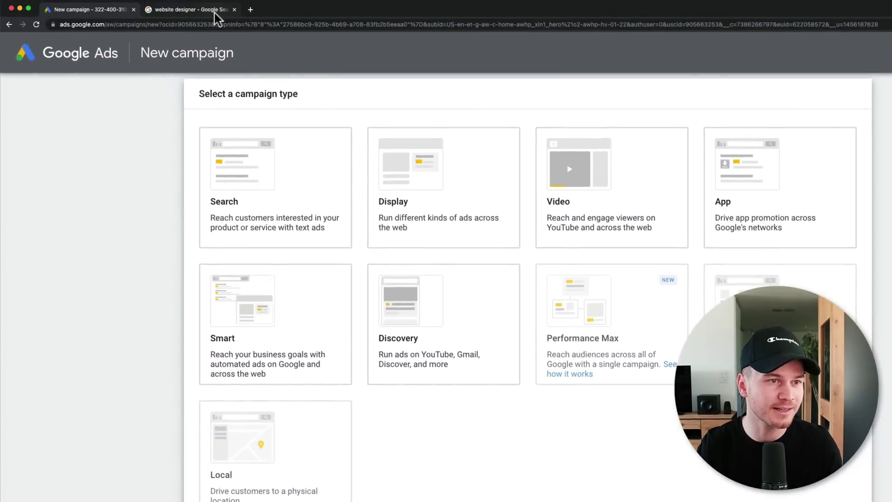
View the ads in the open website designer search results, and set up a Search campaign aimed at website visits.
{"action": "left_click", "coordinate": [213, 10]}
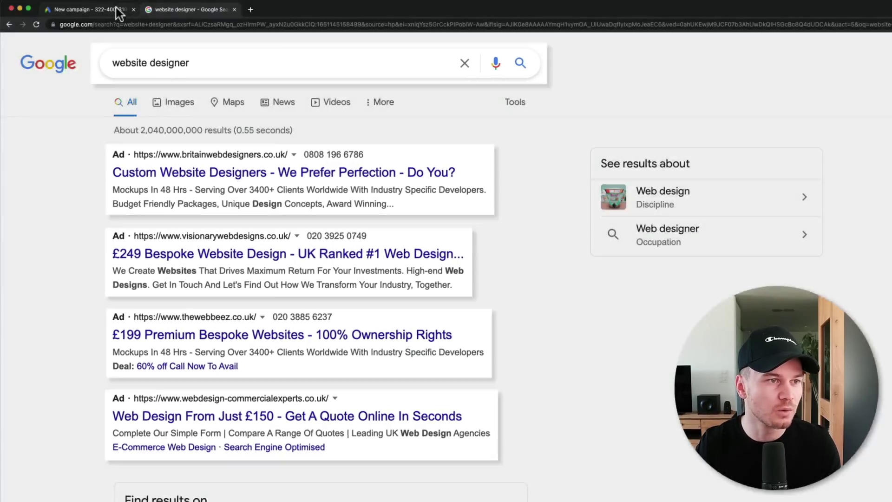
{"action": "left_click", "coordinate": [112, 11]}
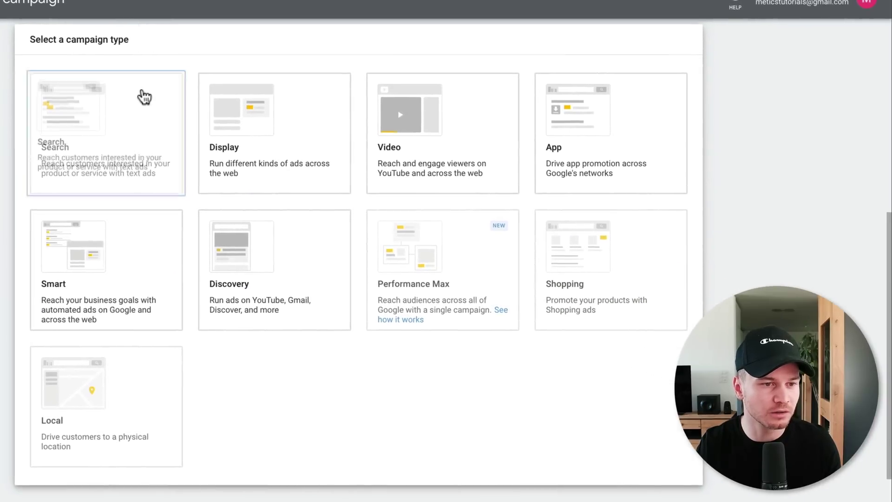
{"action": "left_click", "coordinate": [314, 153]}
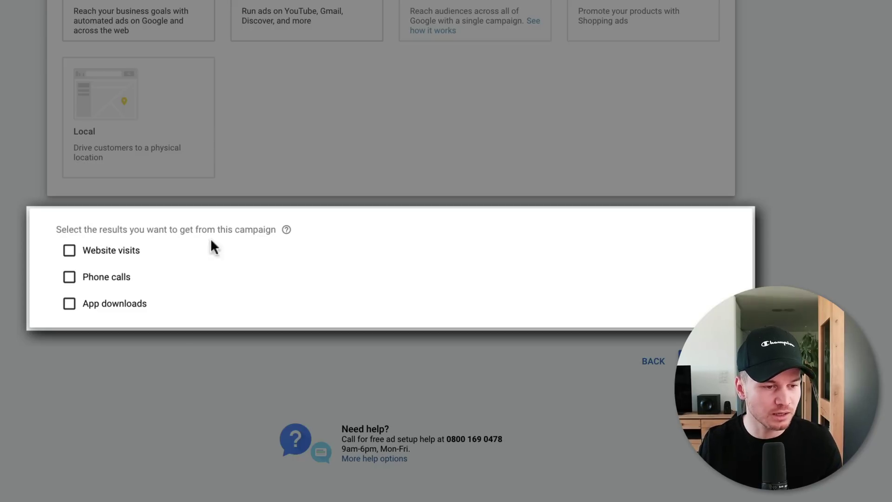
{"action": "left_click", "coordinate": [69, 251]}
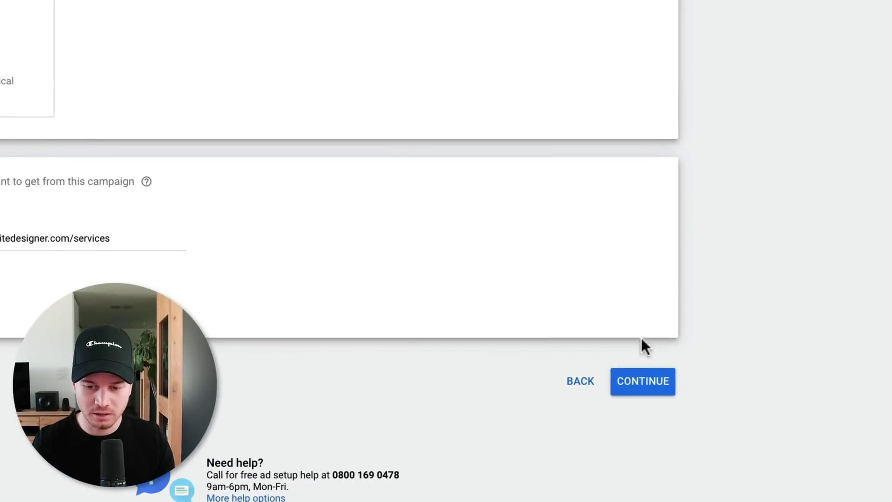
{"action": "left_click", "coordinate": [641, 382]}
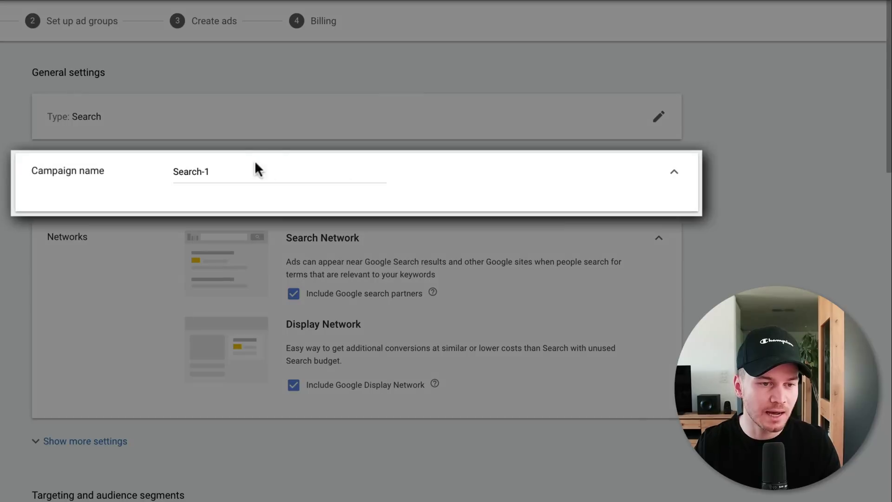
Name the campaign Search Campaign (Version 1) and exclude Google search partners and the Google Display Network.
{"action": "left_click_drag", "start_coordinate": [172, 171], "coordinate": [223, 171]}
{"action": "type", "text": "Search Campaign (Version 1)"}
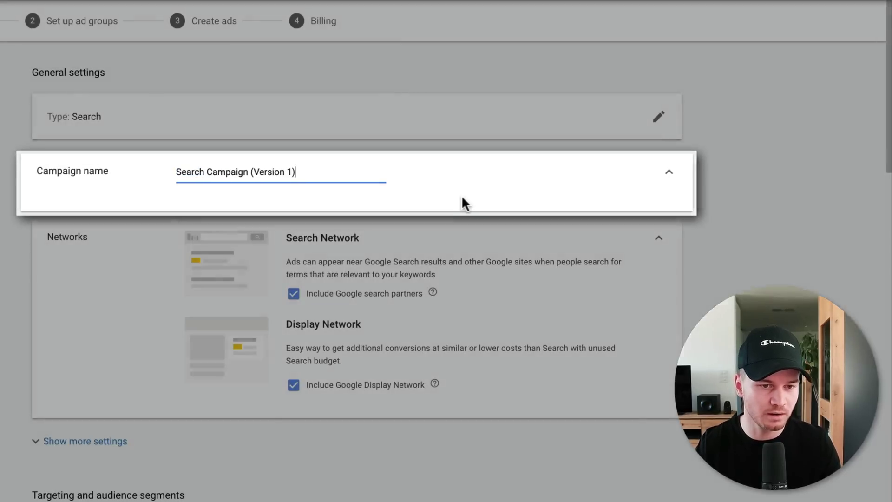
{"action": "left_click", "coordinate": [708, 173]}
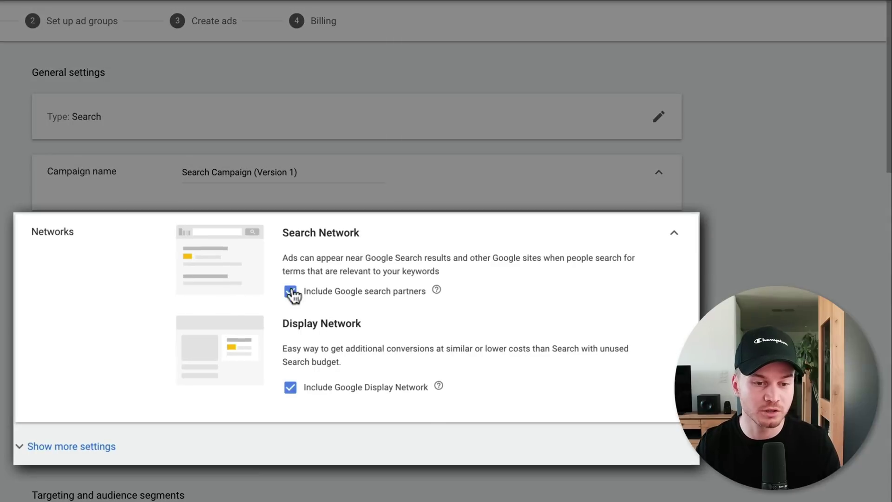
{"action": "left_click", "coordinate": [292, 293]}
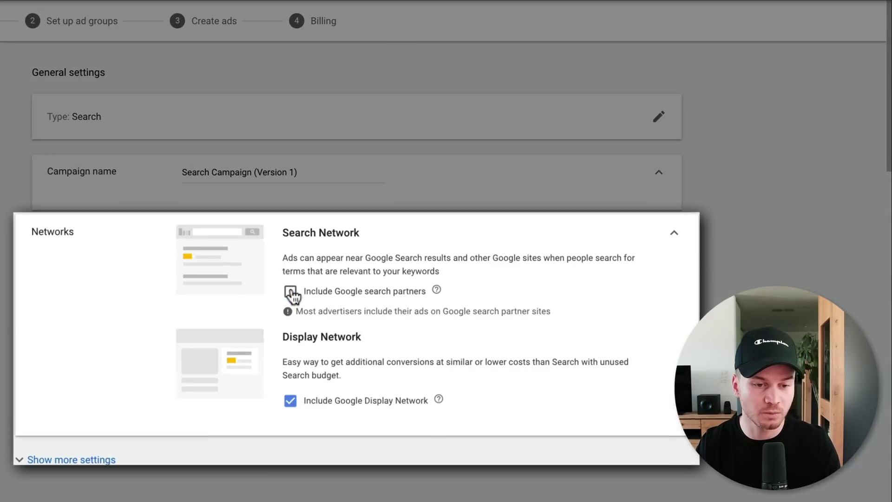
{"action": "left_click", "coordinate": [291, 399]}
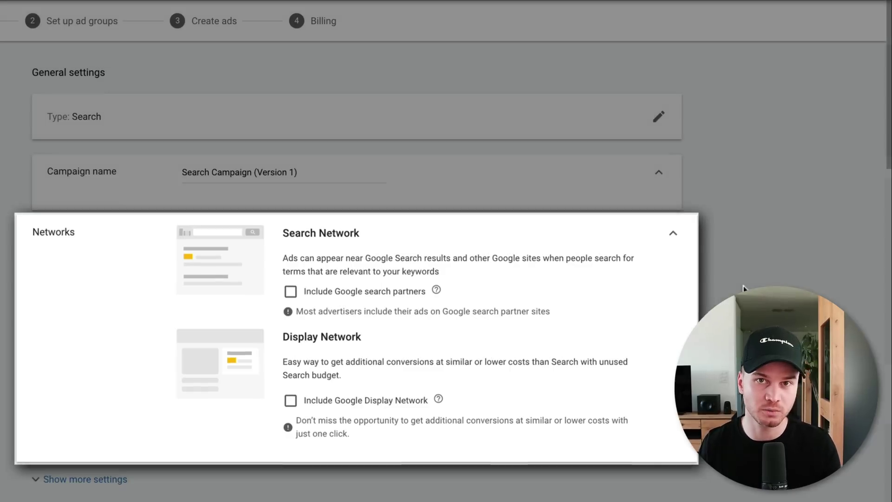
Examine the campaign's additional settings for start and end dates and the ad schedule.
{"action": "scroll", "coordinate": [732, 249], "scroll_direction": "down", "scroll_amount": 7}
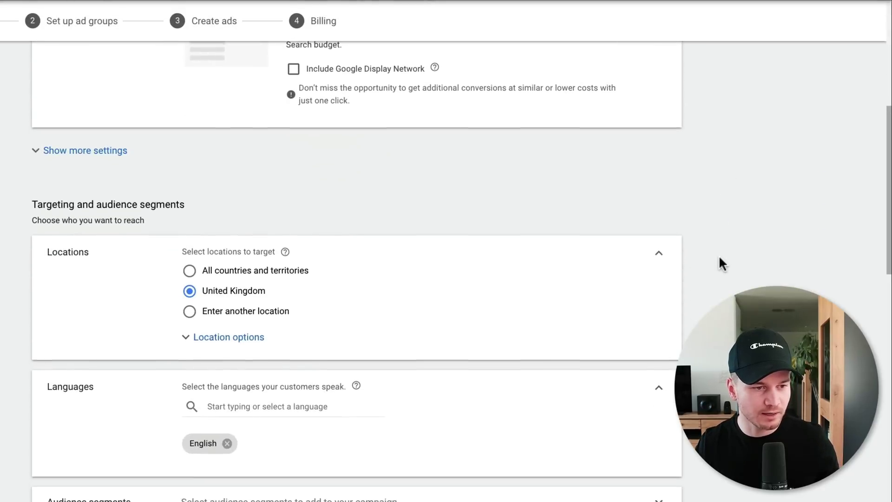
{"action": "left_click", "coordinate": [126, 145]}
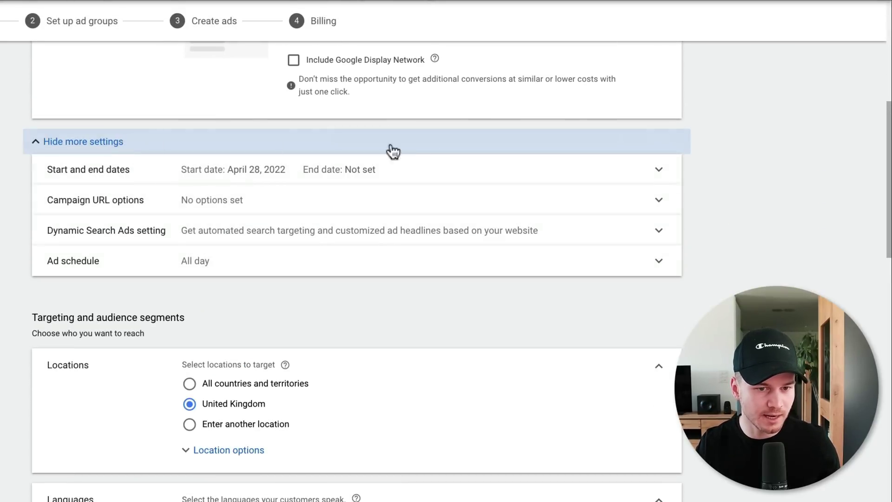
{"action": "left_click", "coordinate": [567, 178]}
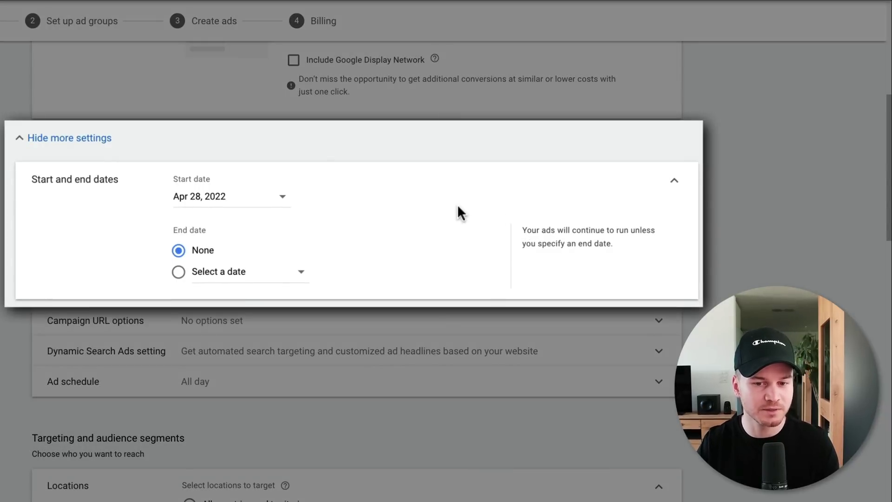
{"action": "scroll", "coordinate": [719, 245], "scroll_direction": "down", "scroll_amount": 3}
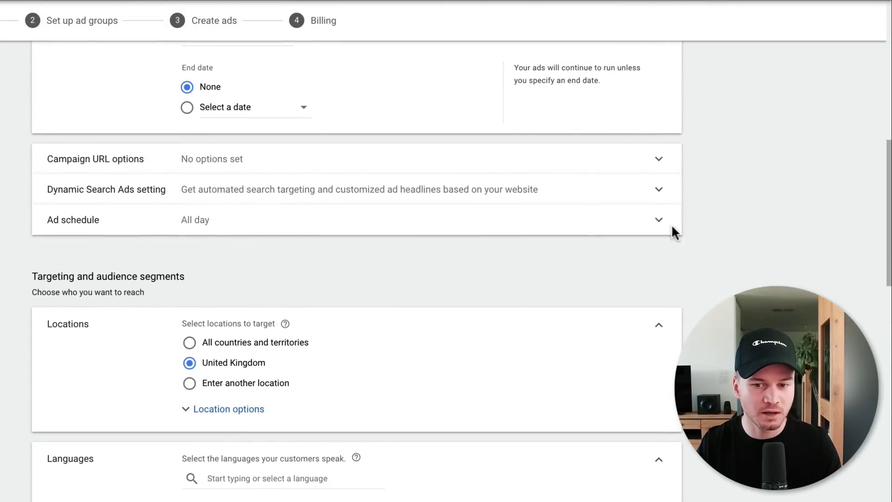
{"action": "left_click", "coordinate": [649, 227]}
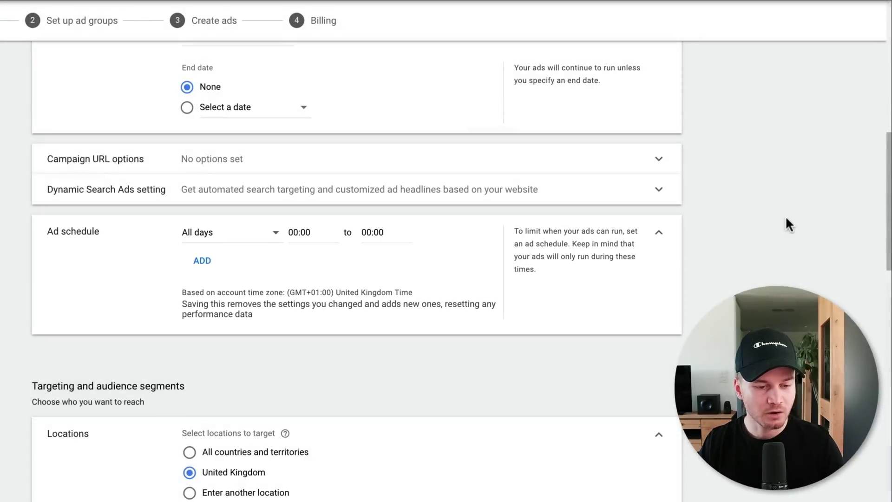
Target the United States as the campaign location and restrict targeting to people in or regularly in the targeted locations.
{"action": "scroll", "coordinate": [780, 219], "scroll_direction": "down", "scroll_amount": 5}
{"action": "scroll", "coordinate": [777, 222], "scroll_direction": "down", "scroll_amount": 1}
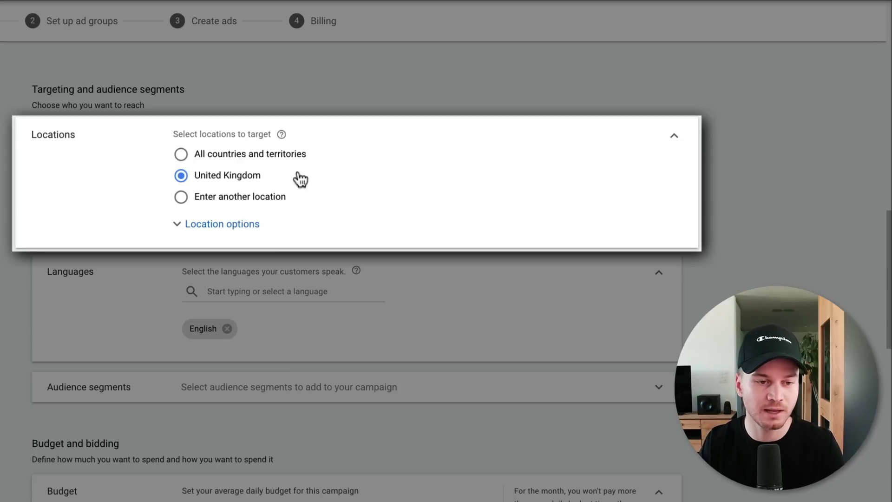
{"action": "left_click", "coordinate": [181, 199]}
{"action": "left_click", "coordinate": [255, 223]}
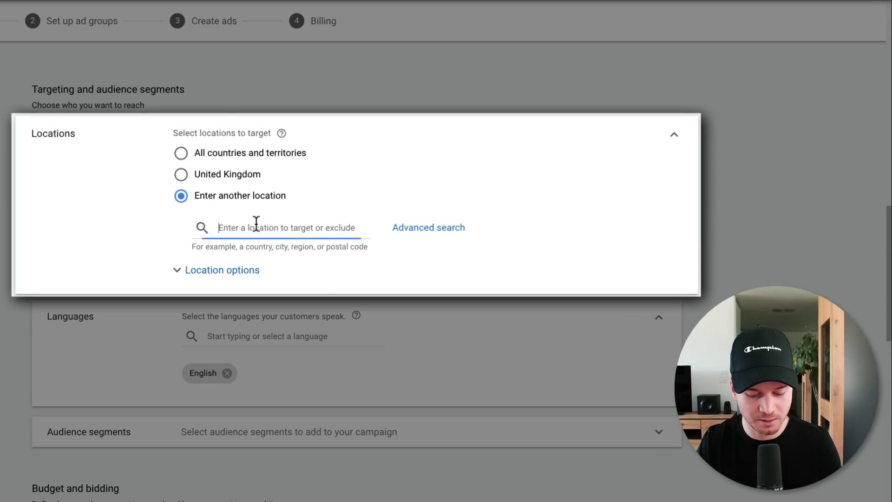
{"action": "type", "text": "united states"}
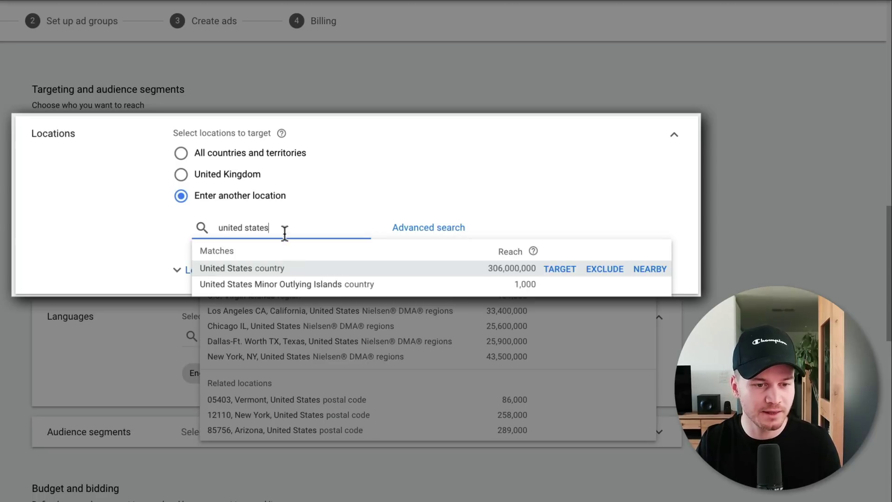
{"action": "left_click", "coordinate": [277, 265]}
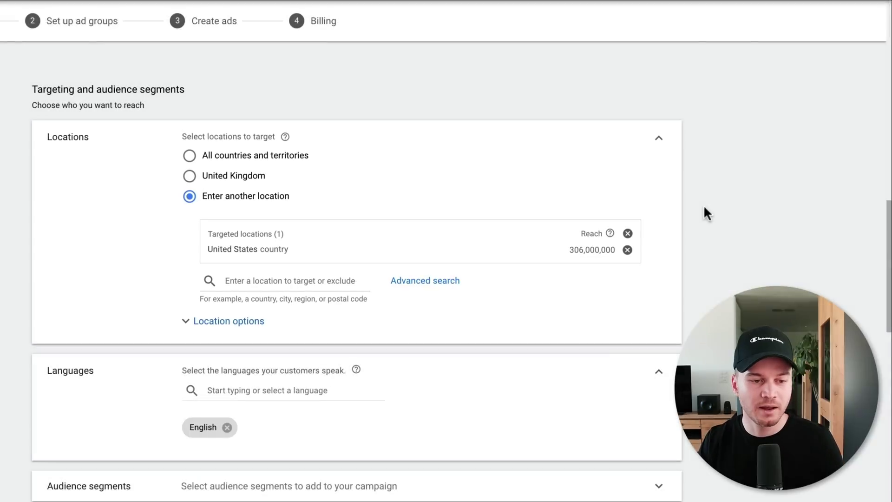
{"action": "left_click", "coordinate": [184, 300]}
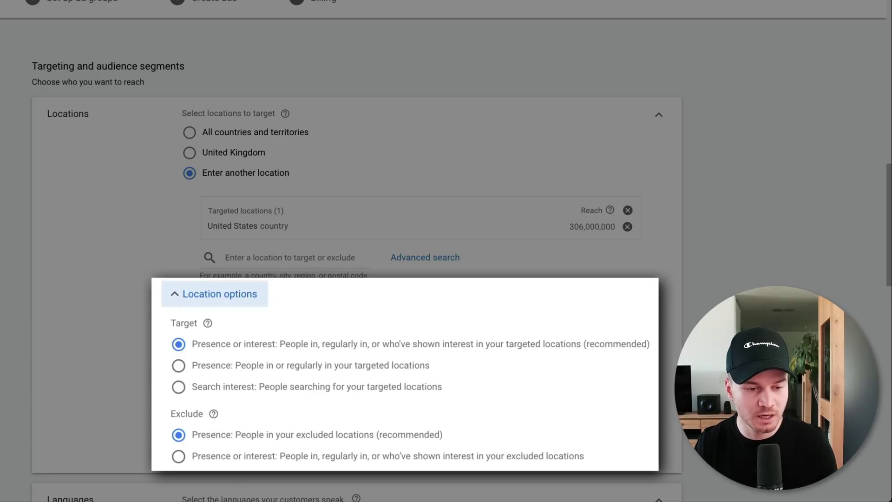
{"action": "left_click", "coordinate": [176, 366]}
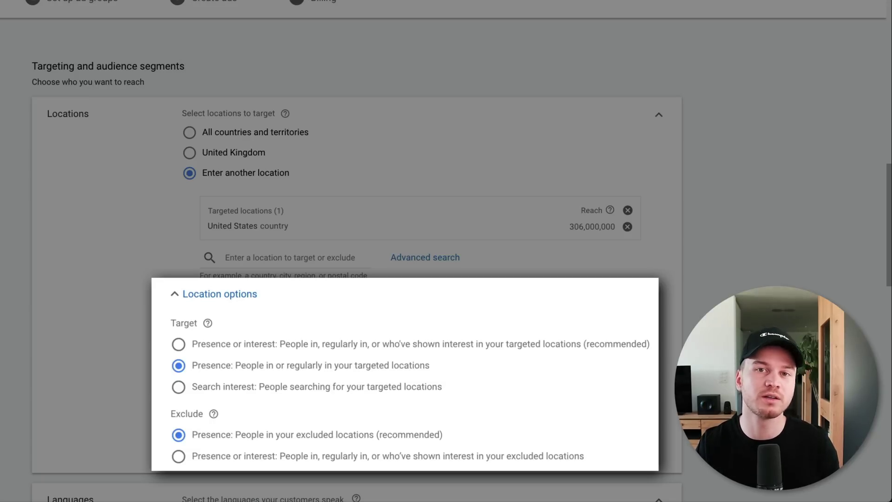
Change the budget currency to US Dollar and set the campaign's average daily budget to 10.
{"action": "scroll", "coordinate": [353, 251], "scroll_direction": "down", "scroll_amount": 4}
{"action": "scroll", "coordinate": [353, 251], "scroll_direction": "down", "scroll_amount": 3}
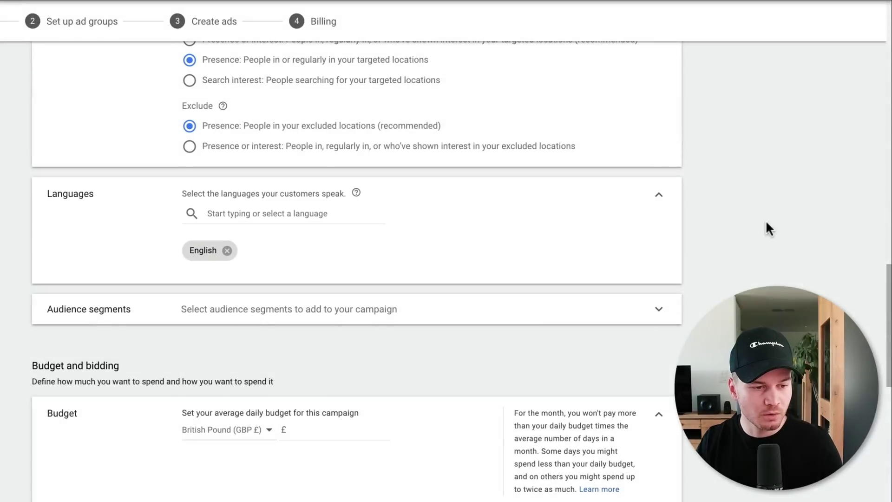
{"action": "scroll", "coordinate": [765, 221], "scroll_direction": "down", "scroll_amount": 5}
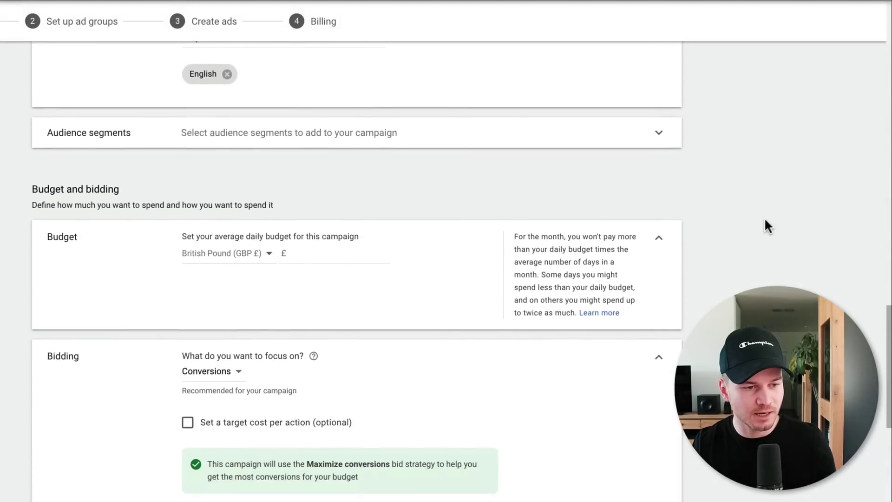
{"action": "scroll", "coordinate": [765, 221], "scroll_direction": "down", "scroll_amount": 1}
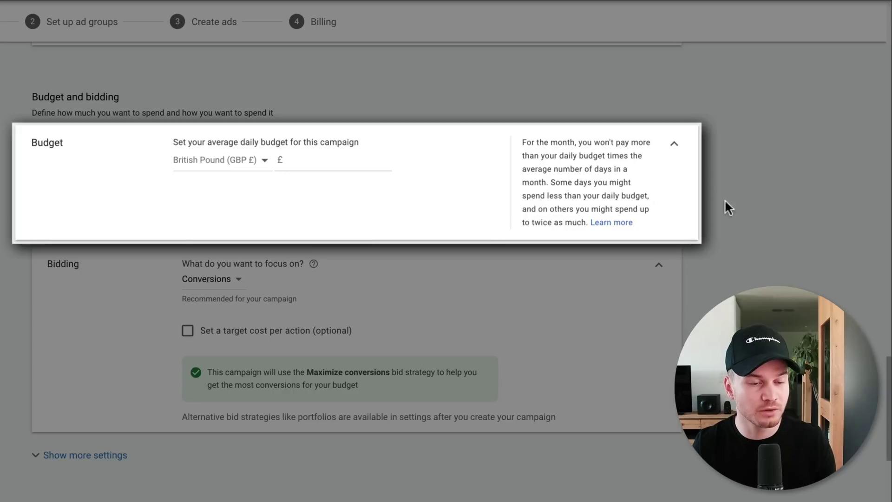
{"action": "left_click", "coordinate": [253, 166]}
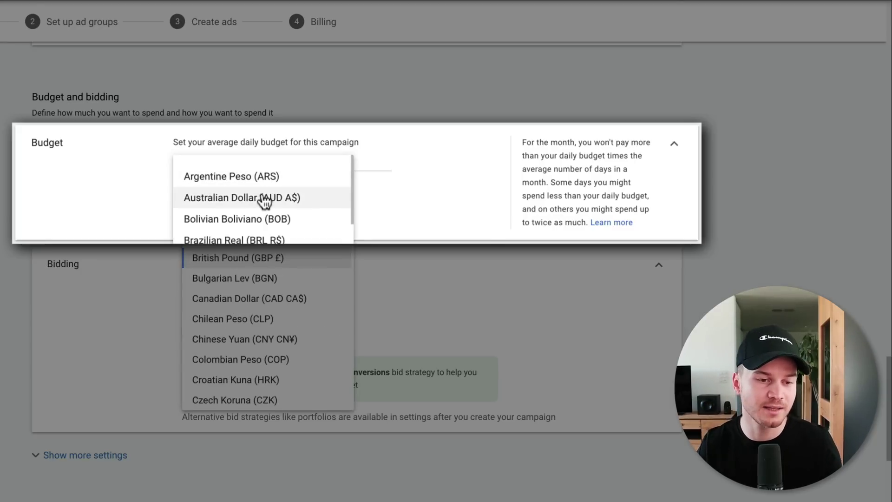
{"action": "scroll", "coordinate": [275, 251], "scroll_direction": "down", "scroll_amount": 5}
{"action": "scroll", "coordinate": [275, 251], "scroll_direction": "down", "scroll_amount": 8}
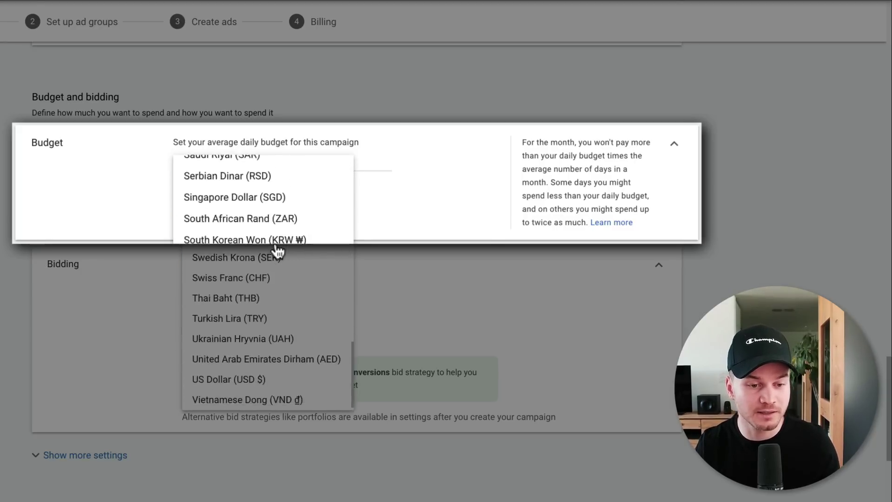
{"action": "left_click", "coordinate": [222, 370]}
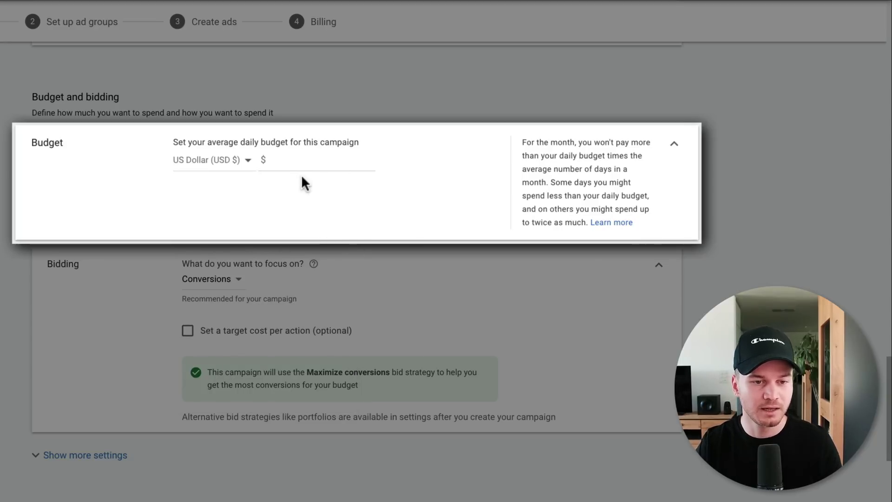
{"action": "left_click", "coordinate": [284, 160]}
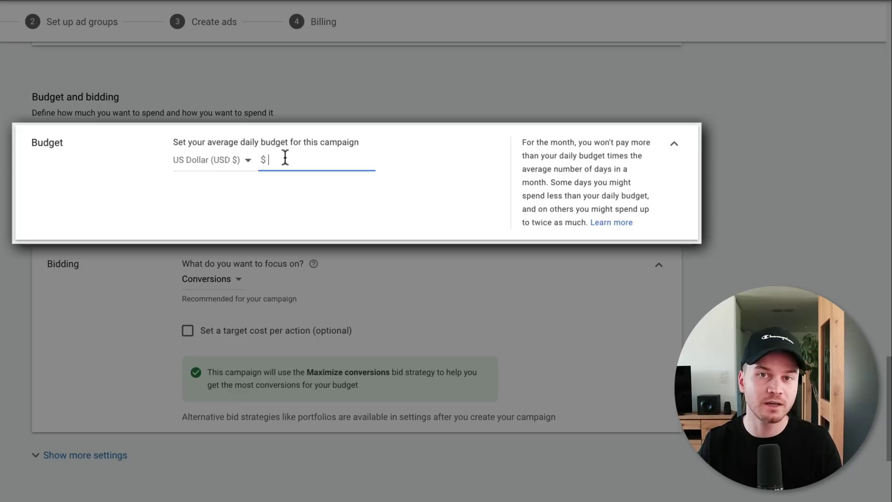
{"action": "type", "text": "10"}
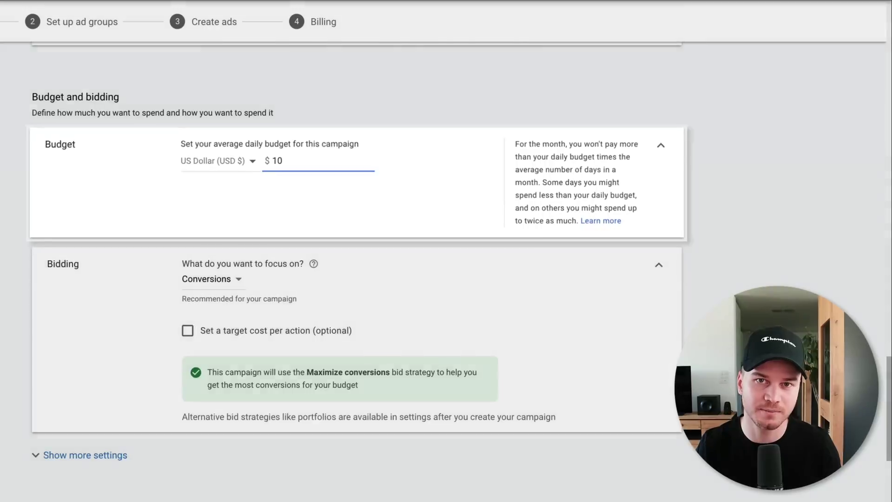
{"action": "left_click", "coordinate": [758, 200]}
Focus the campaign's bidding on Clicks and set a maximum cost per click bid limit of $2.
{"action": "scroll", "coordinate": [757, 181], "scroll_direction": "down", "scroll_amount": 2}
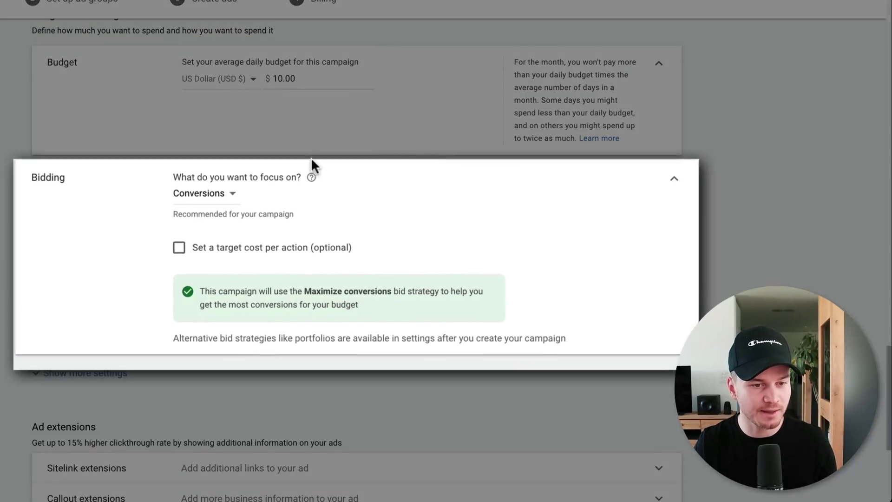
{"action": "left_click", "coordinate": [232, 193]}
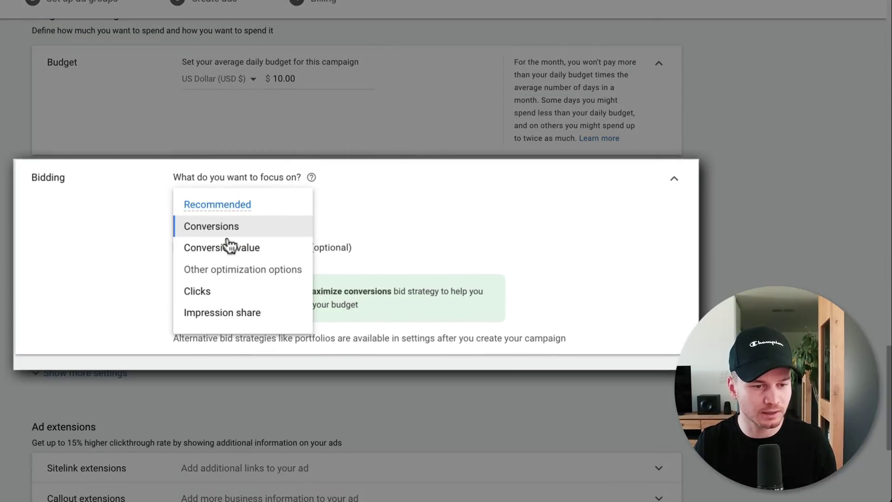
{"action": "left_click", "coordinate": [216, 293]}
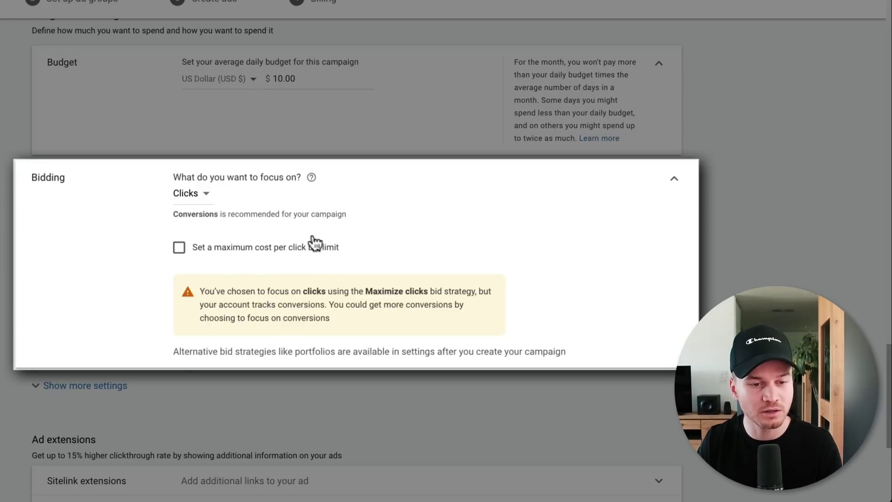
{"action": "left_click", "coordinate": [179, 247]}
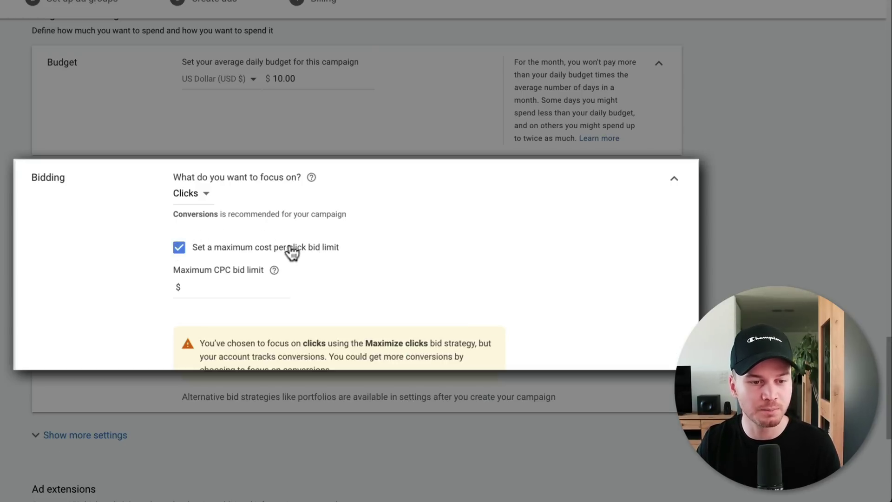
{"action": "scroll", "coordinate": [291, 249], "scroll_direction": "down", "scroll_amount": 1}
{"action": "scroll", "coordinate": [291, 251], "scroll_direction": "down", "scroll_amount": 1}
{"action": "left_click", "coordinate": [227, 232]}
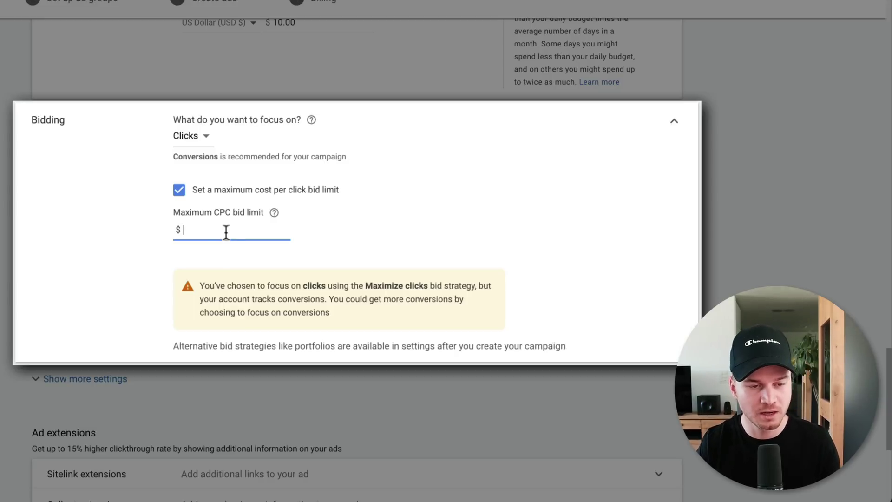
{"action": "type", "text": "2"}
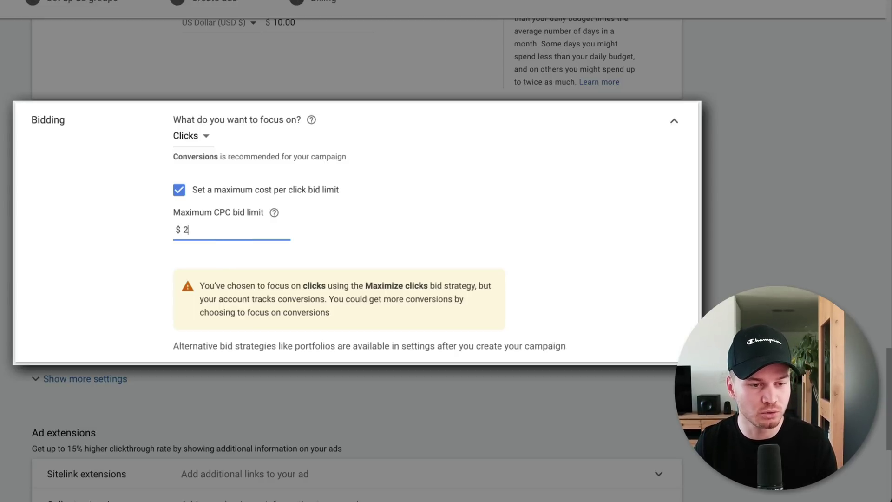
{"action": "left_click", "coordinate": [408, 221]}
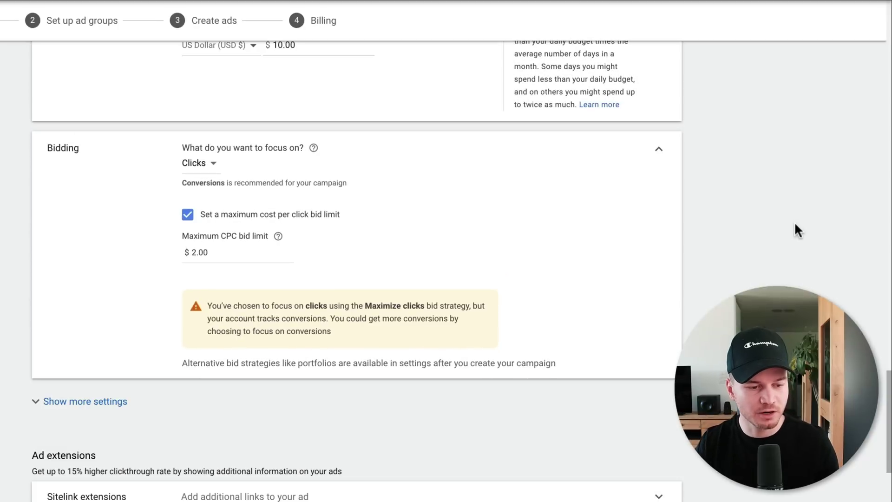
Review the sitelink form and the additional ad extension types without adding any, and save the campaign settings to continue to ad groups.
{"action": "scroll", "coordinate": [793, 221], "scroll_direction": "down", "scroll_amount": 5}
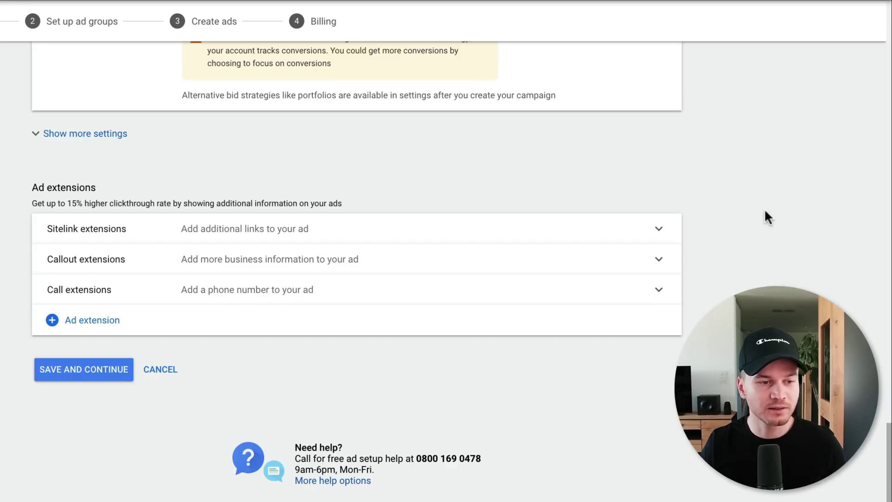
{"action": "left_click", "coordinate": [647, 227]}
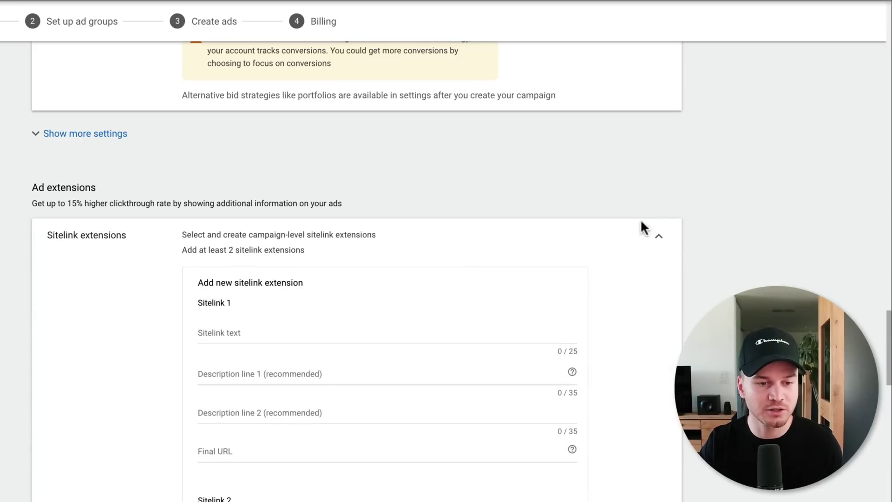
{"action": "scroll", "coordinate": [524, 259], "scroll_direction": "down", "scroll_amount": 2}
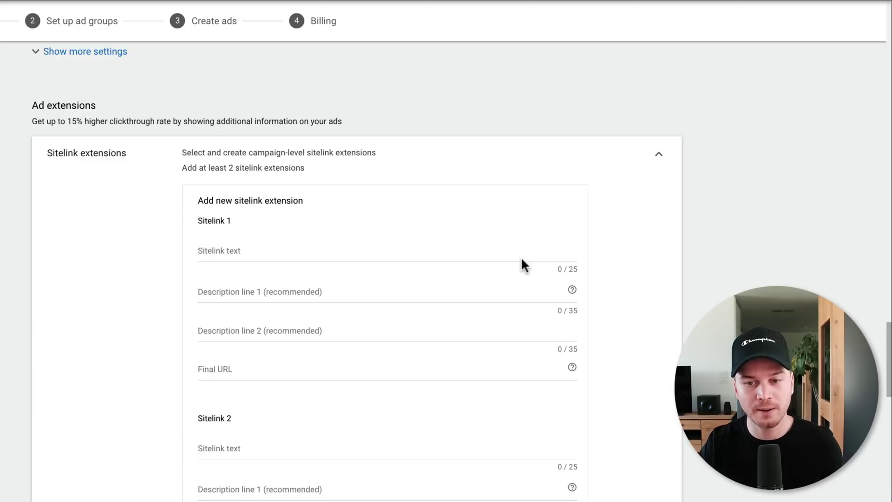
{"action": "left_click", "coordinate": [657, 155]}
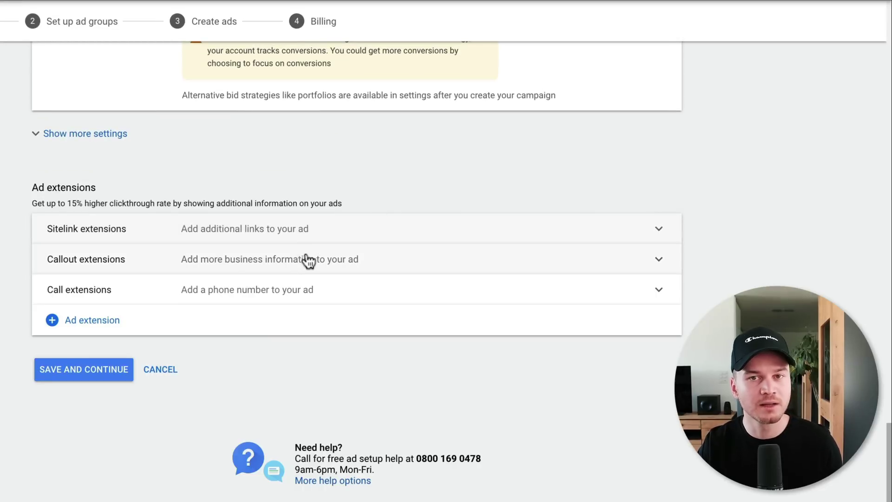
{"action": "left_click", "coordinate": [63, 321]}
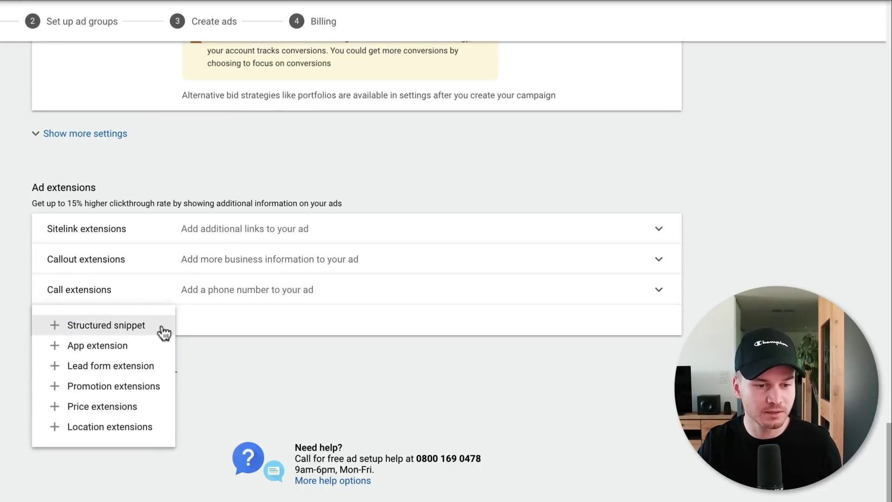
{"action": "left_click", "coordinate": [227, 345]}
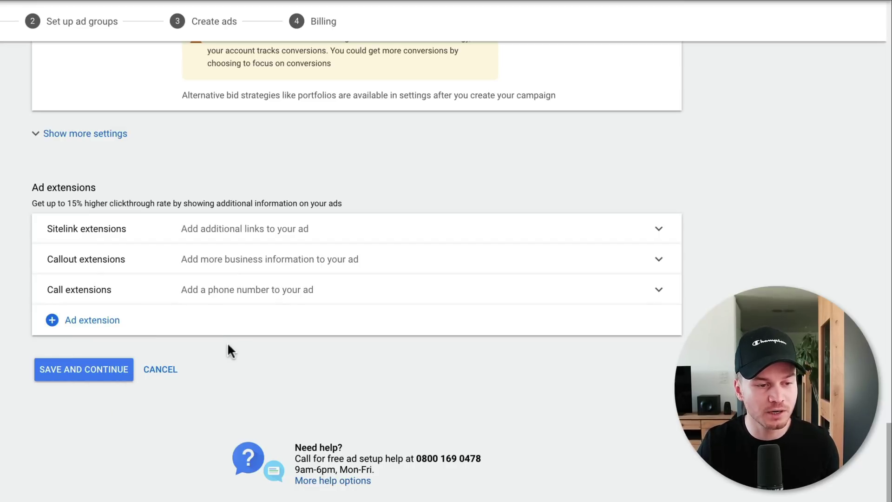
{"action": "left_click", "coordinate": [60, 327]}
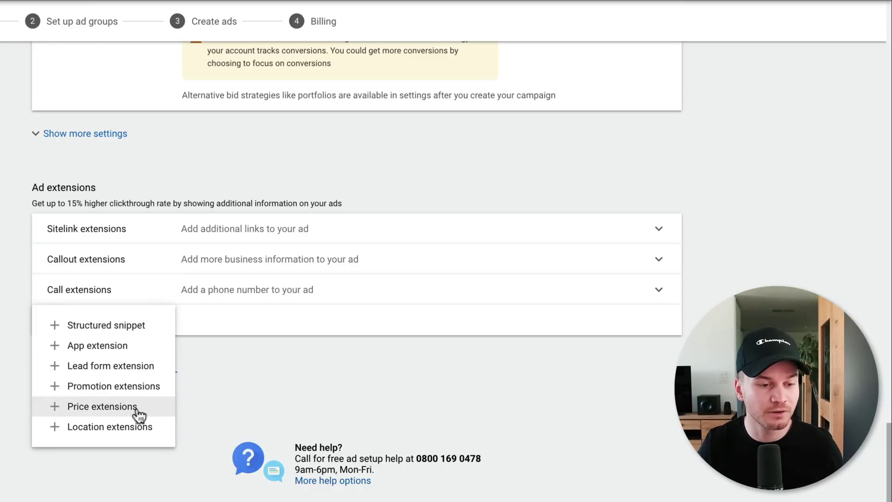
{"action": "left_click", "coordinate": [344, 370]}
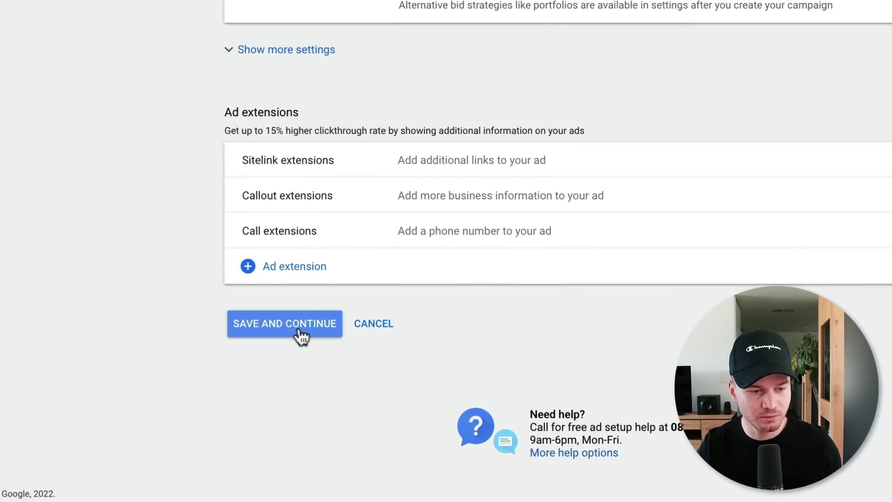
{"action": "left_click", "coordinate": [302, 329]}
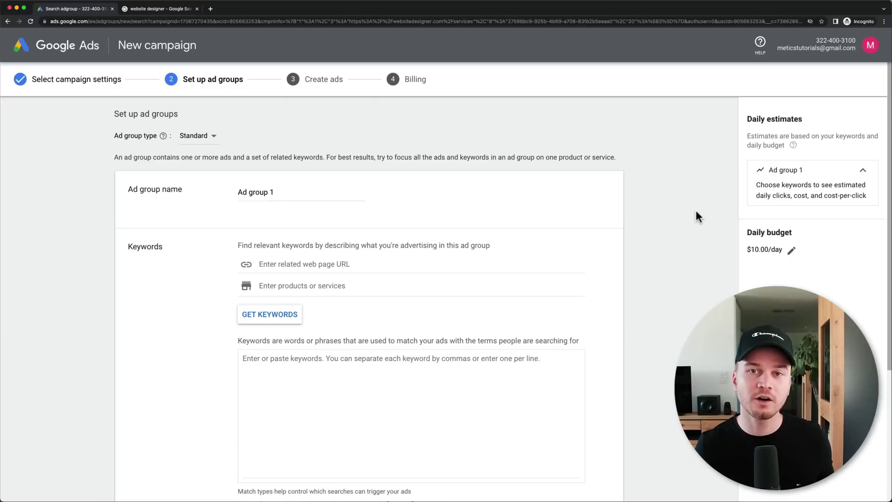
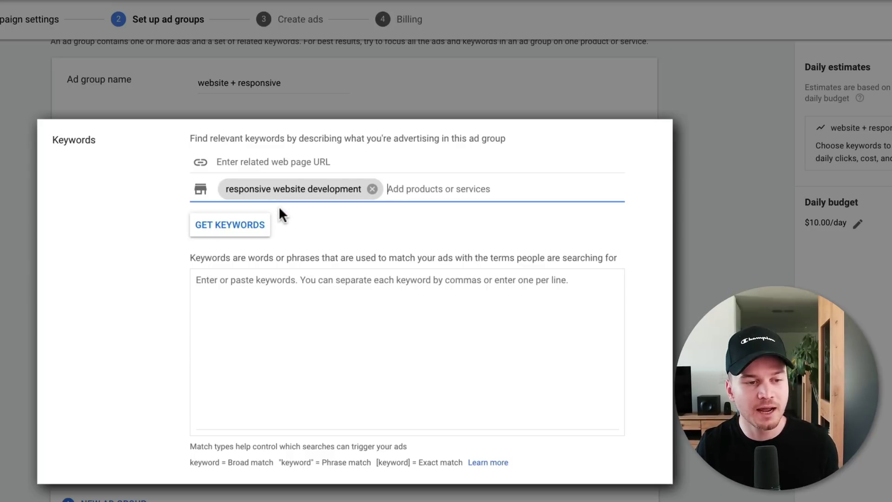
Get keyword suggestions for responsive website development and remove the irrelevant ones, such as courses, books and general design terms.
{"action": "left_click", "coordinate": [235, 224]}
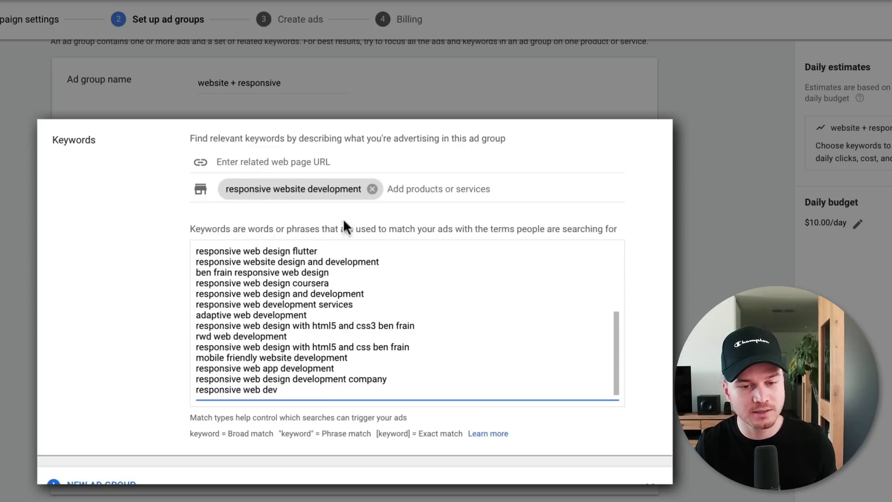
{"action": "scroll", "coordinate": [533, 328], "scroll_direction": "up", "scroll_amount": 8}
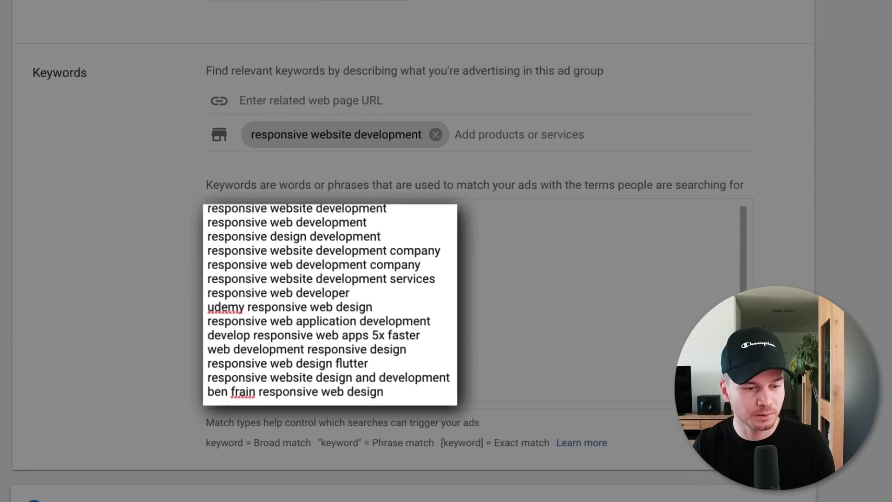
{"action": "left_click_drag", "start_coordinate": [209, 297], "coordinate": [381, 297]}
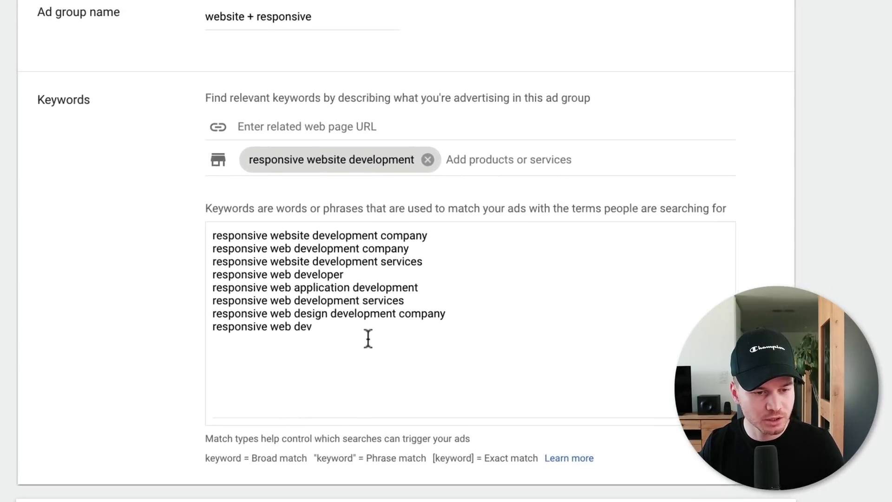
Copy all of the ad group's keywords into the first word list of the Keyword Match Type Tool website.
{"action": "left_click_drag", "start_coordinate": [323, 355], "coordinate": [225, 284]}
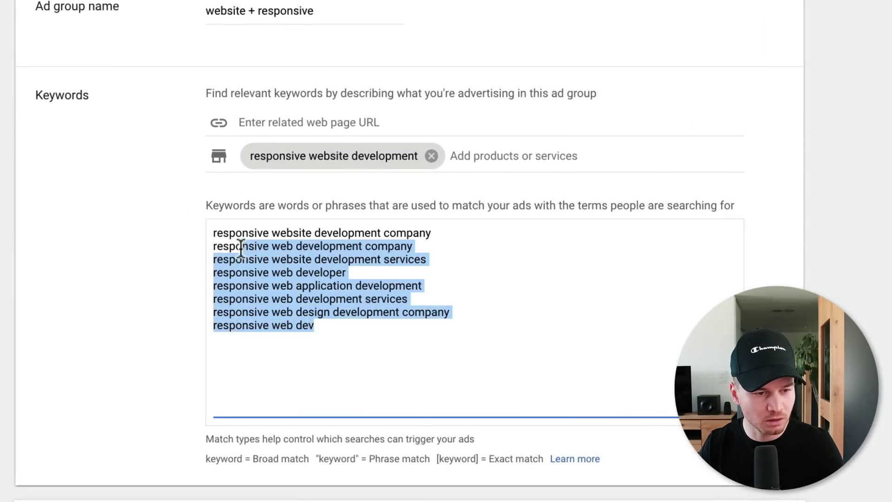
{"action": "left_click_drag", "start_coordinate": [241, 249], "coordinate": [207, 233]}
{"action": "key", "text": "ctrl+c"}
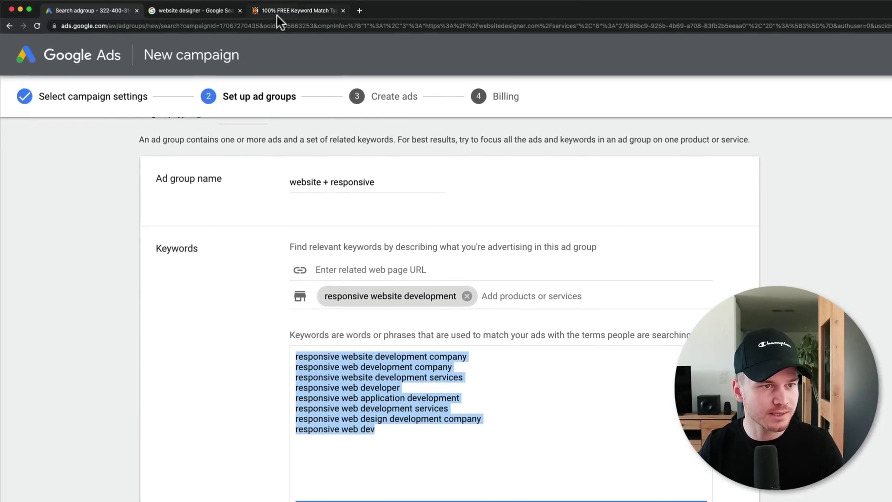
{"action": "left_click", "coordinate": [280, 21]}
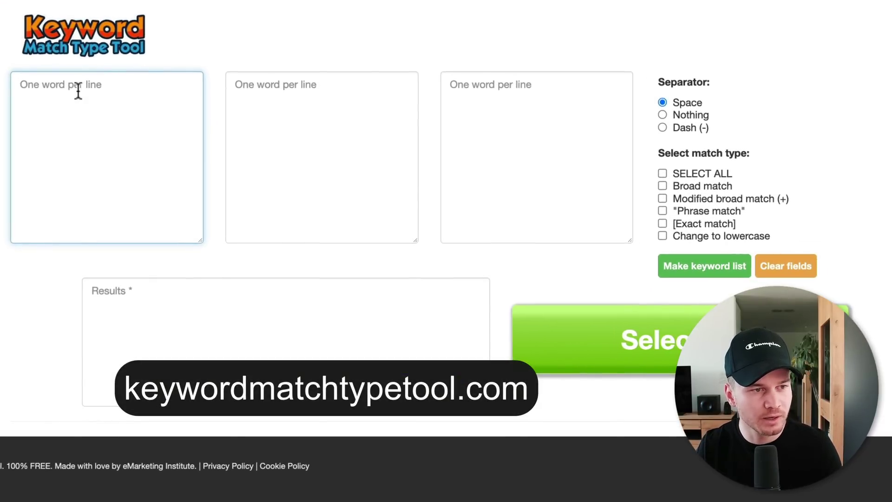
{"action": "key", "text": "ctrl+v"}
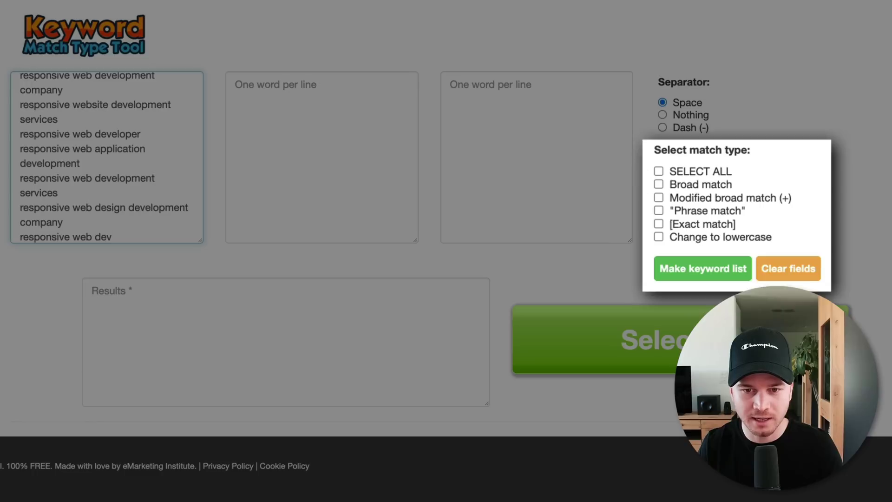
Generate a keyword list using the phrase match and exact match types.
{"action": "left_click", "coordinate": [658, 211]}
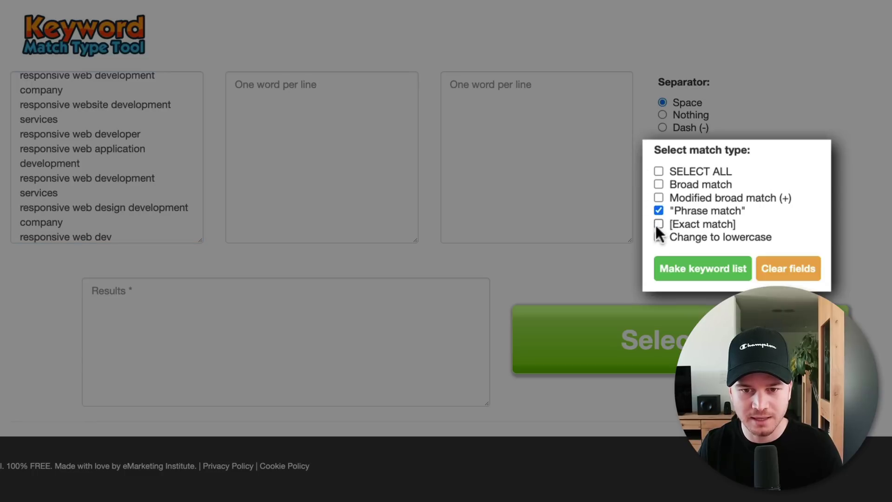
{"action": "left_click", "coordinate": [658, 224]}
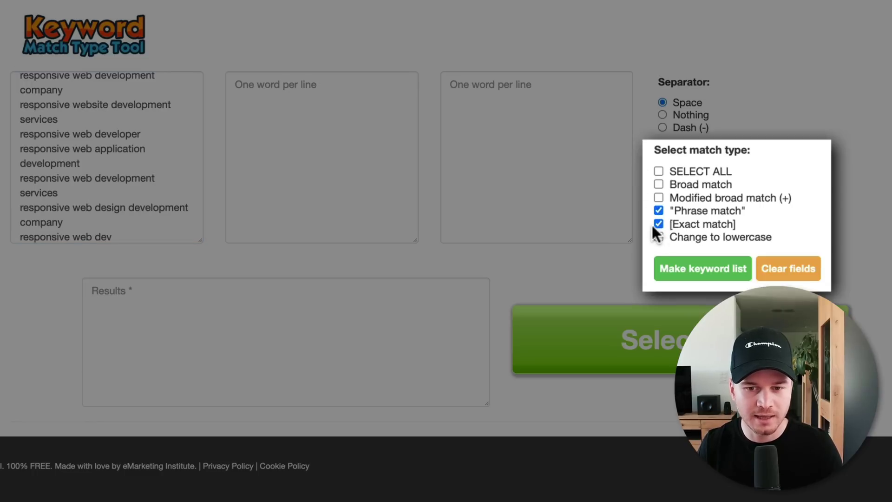
{"action": "left_click", "coordinate": [706, 271]}
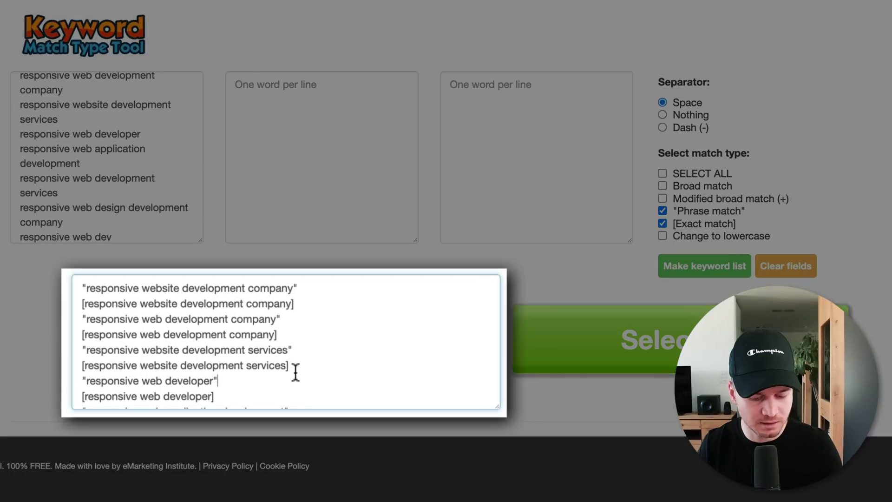
Replace the Google Ads ad group's keywords with the generated list and remove the broad match line responsive website development company.
{"action": "left_click", "coordinate": [297, 372]}
{"action": "key", "text": "ctrl+a"}
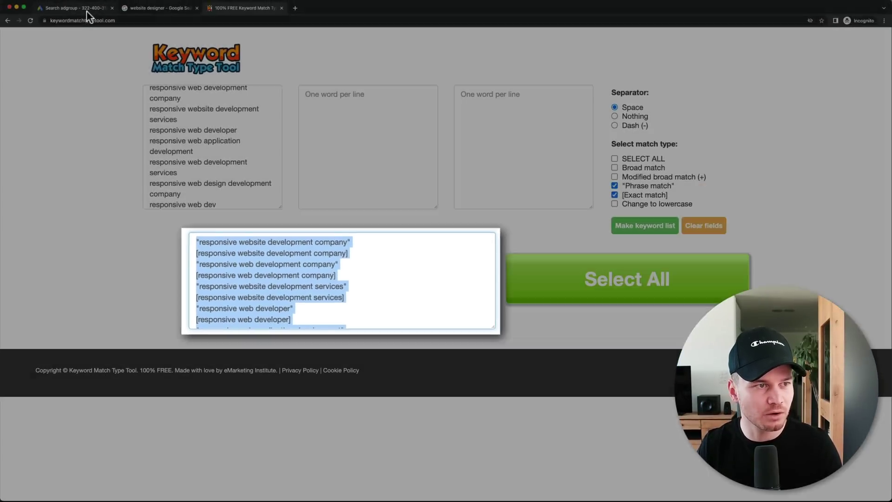
{"action": "left_click", "coordinate": [87, 10]}
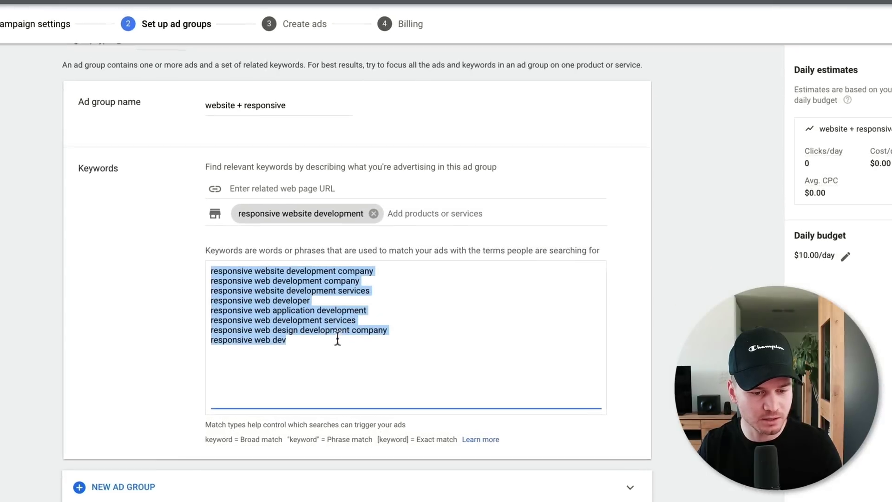
{"action": "key", "text": "BackSpace"}
{"action": "key", "text": "ctrl+v"}
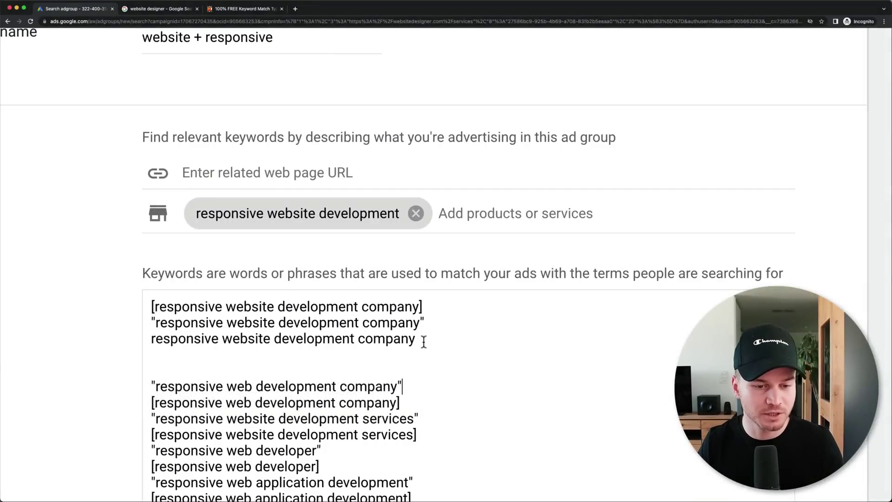
{"action": "left_click_drag", "start_coordinate": [421, 340], "coordinate": [150, 339]}
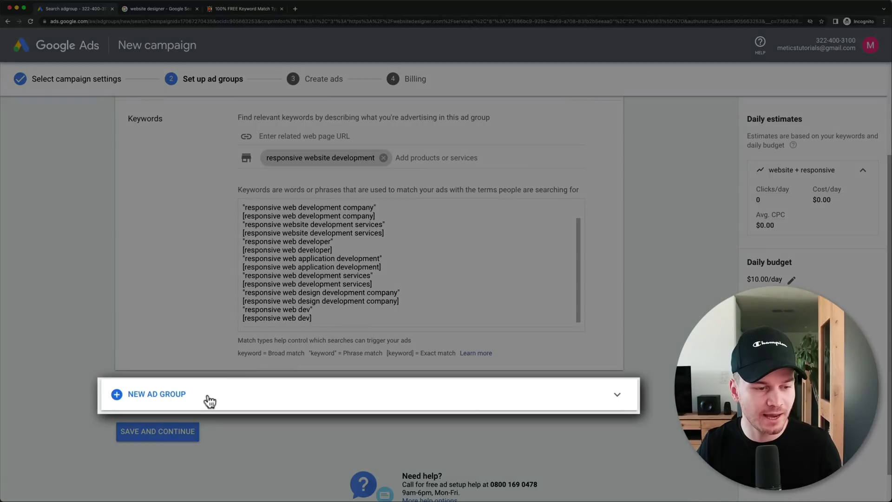
Add a second ad group named website + restaurant and delete it again.
{"action": "left_click", "coordinate": [208, 394]}
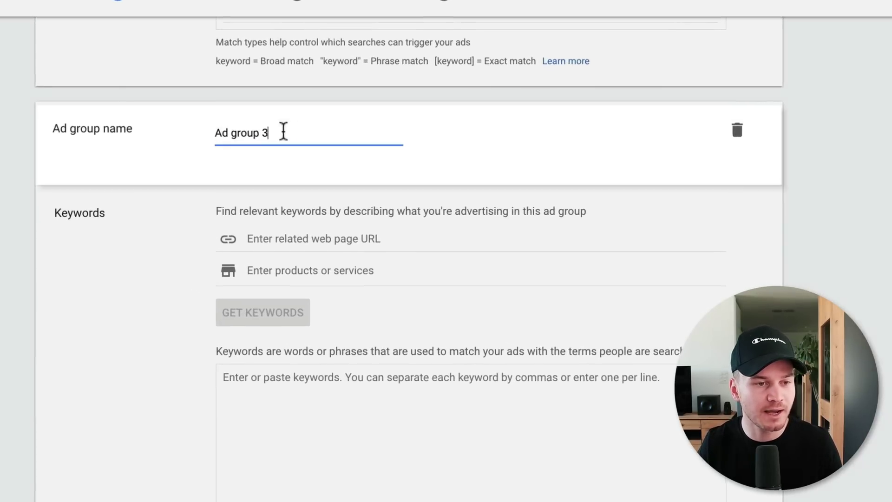
{"action": "left_click_drag", "start_coordinate": [278, 175], "coordinate": [233, 177]}
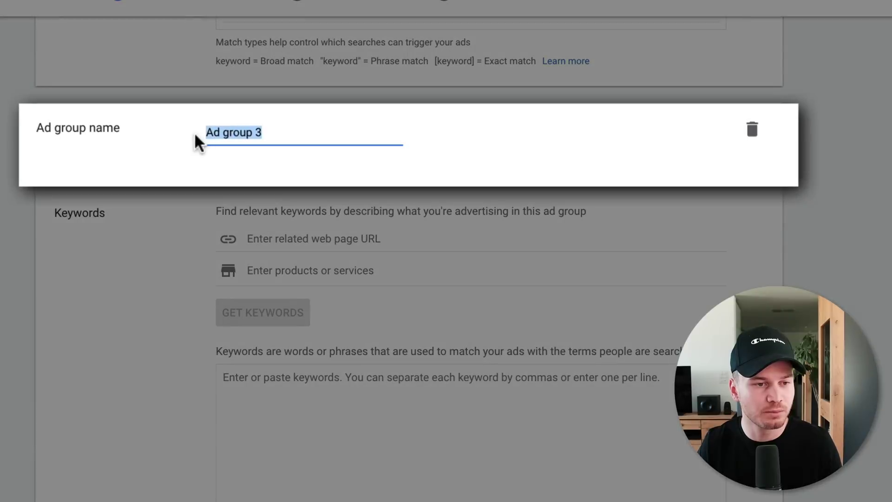
{"action": "type", "text": "website + restaurant"}
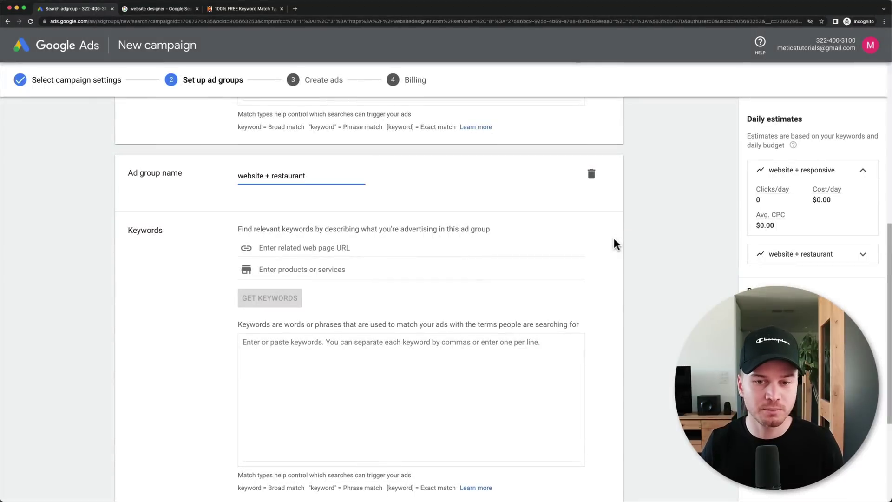
{"action": "left_click", "coordinate": [591, 174]}
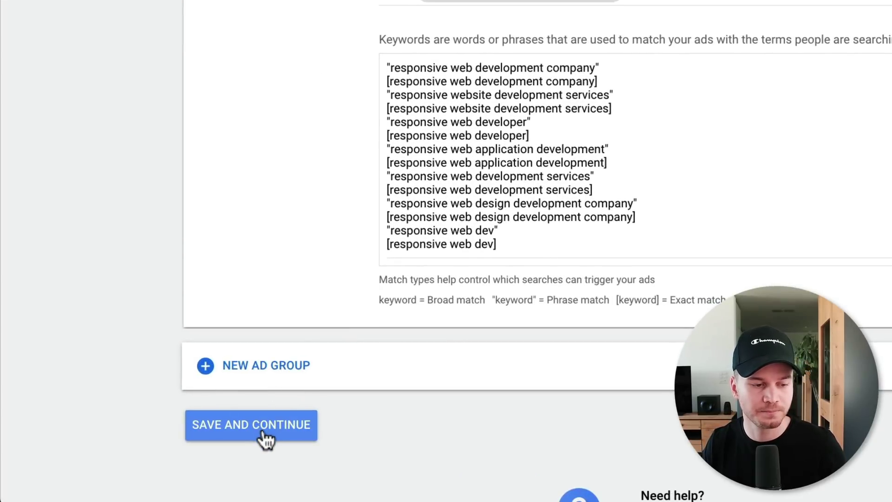
Save the ad group and continue to ad creation, then check the ad preview in desktop and mobile views.
{"action": "left_click", "coordinate": [266, 439]}
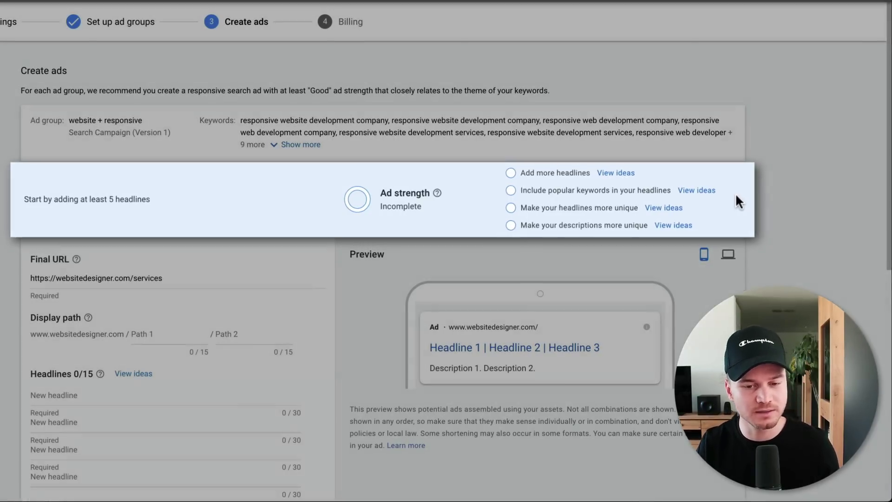
{"action": "scroll", "coordinate": [723, 192], "scroll_direction": "down", "scroll_amount": 2}
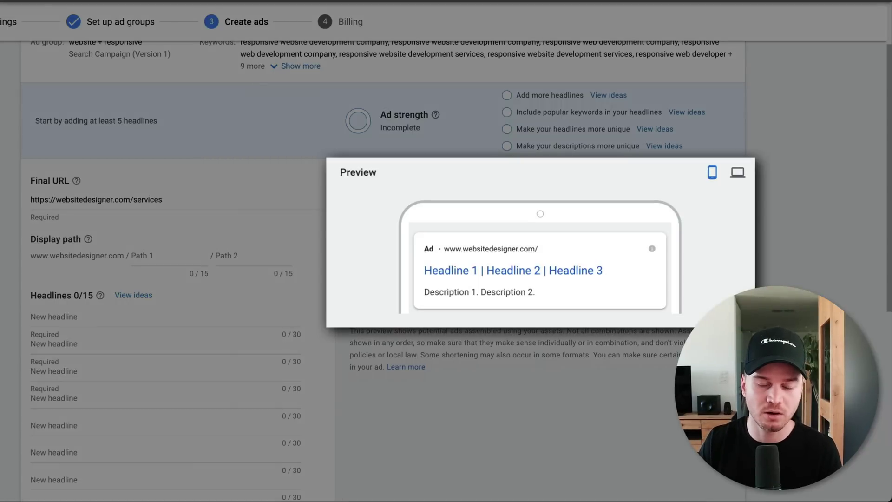
{"action": "left_click", "coordinate": [738, 173]}
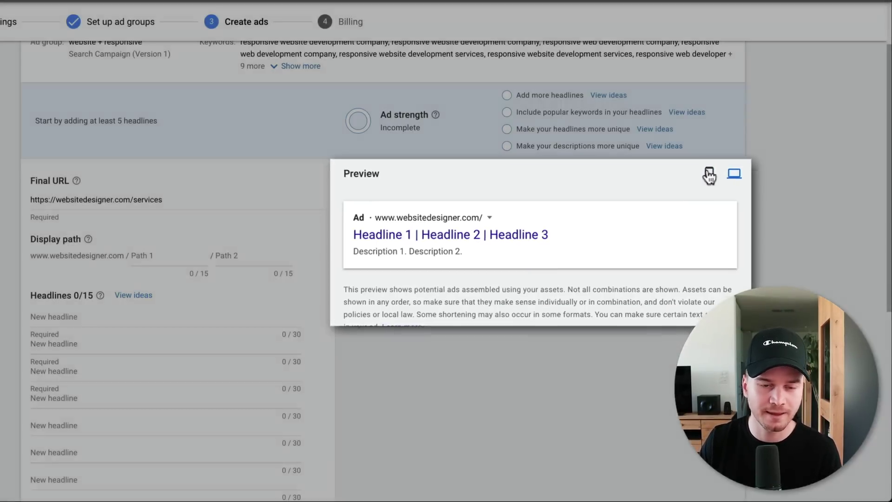
{"action": "left_click", "coordinate": [704, 176]}
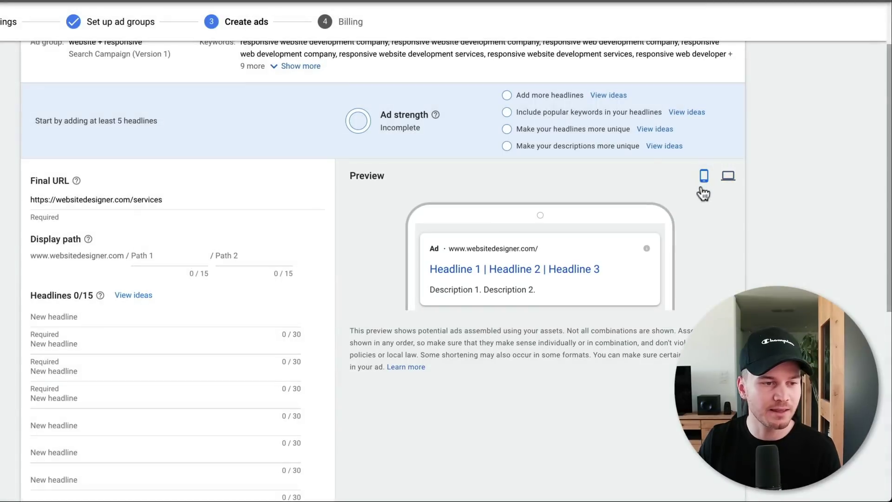
Set the ad's display path to web-developer as path 1 and responsive as path 2.
{"action": "scroll", "coordinate": [340, 175], "scroll_direction": "down", "scroll_amount": 1}
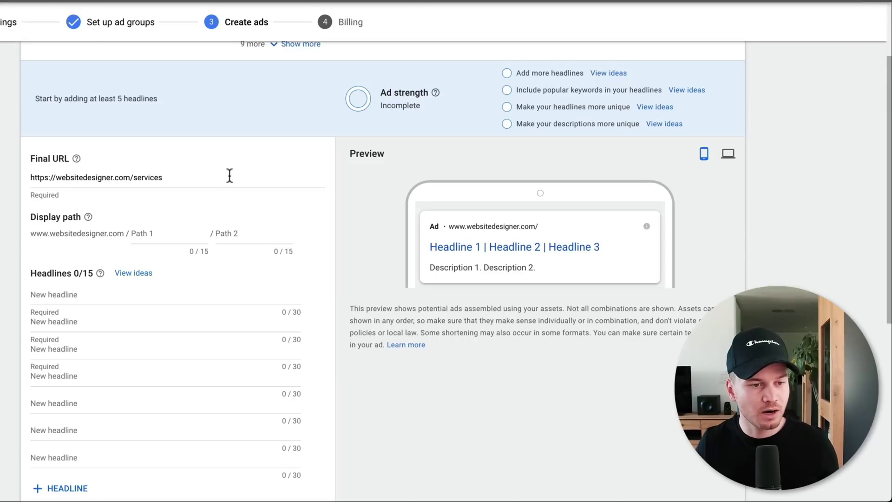
{"action": "left_click", "coordinate": [223, 177]}
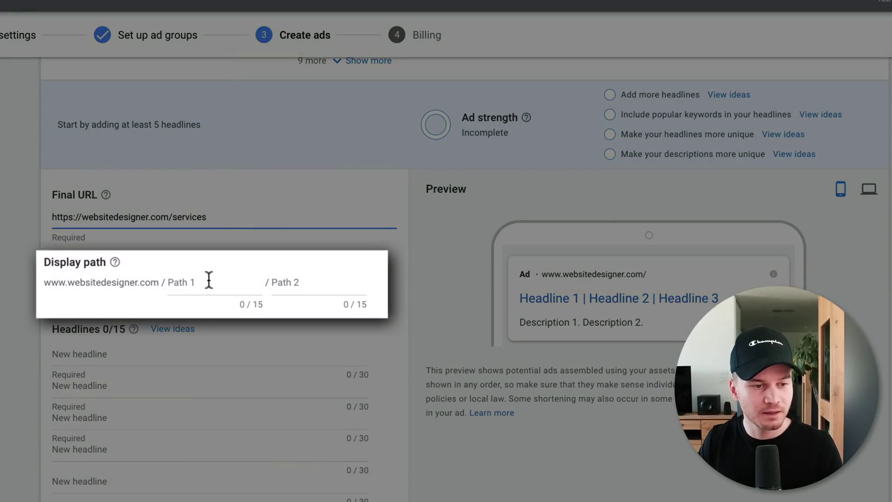
{"action": "left_click", "coordinate": [208, 279]}
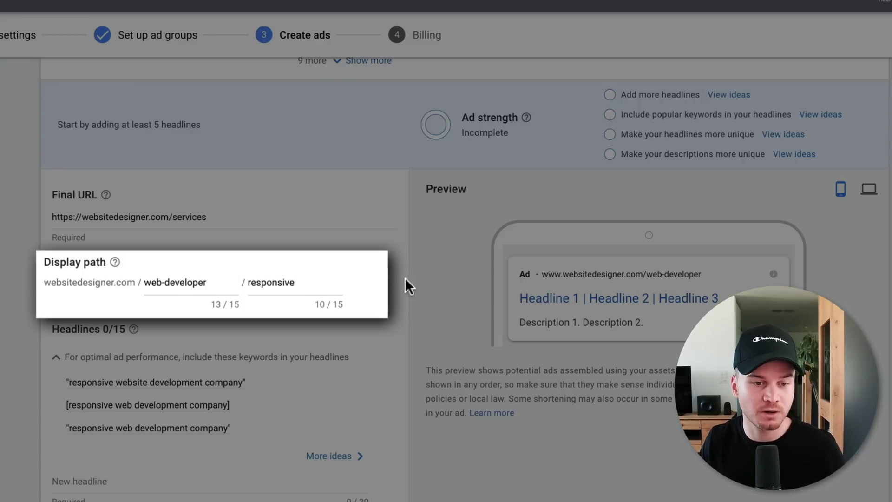
Fill in ten headlines, from Responsive Website Developer to Save Time & Money, and pin 100% Money Back Guarantee to position 3.
{"action": "scroll", "coordinate": [474, 216], "scroll_direction": "down", "scroll_amount": 3}
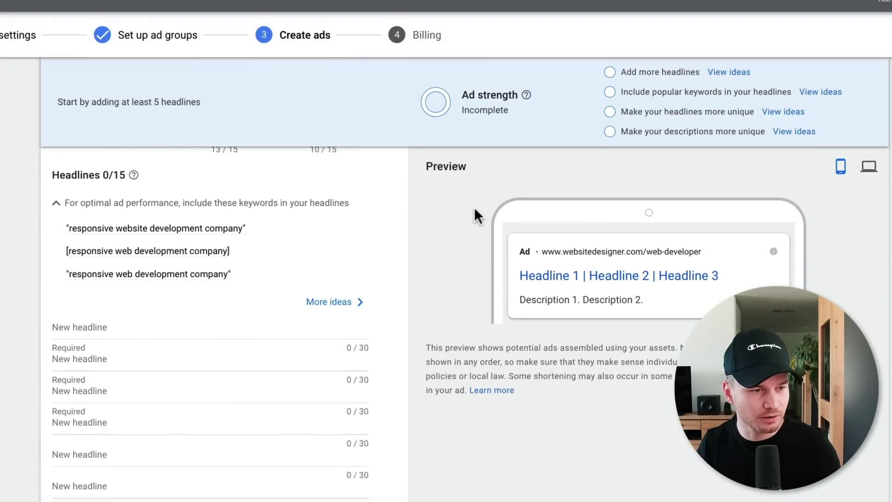
{"action": "scroll", "coordinate": [474, 207], "scroll_direction": "down", "scroll_amount": 1}
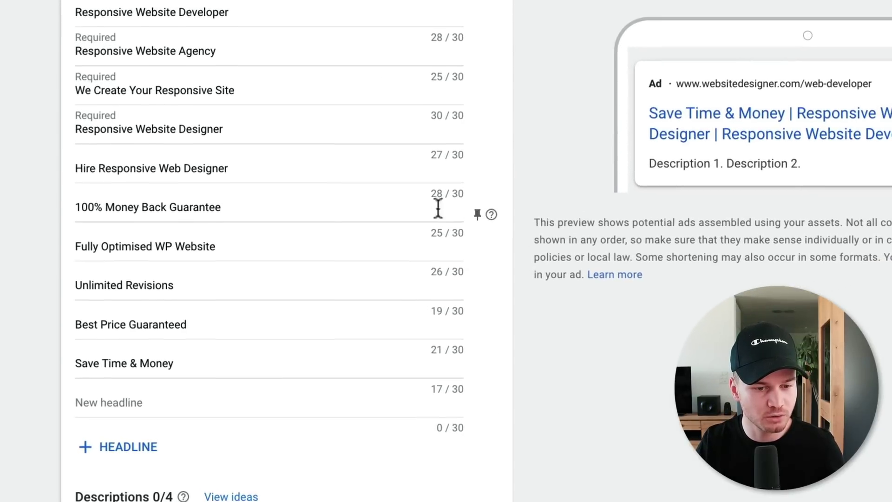
{"action": "left_click", "coordinate": [478, 216]}
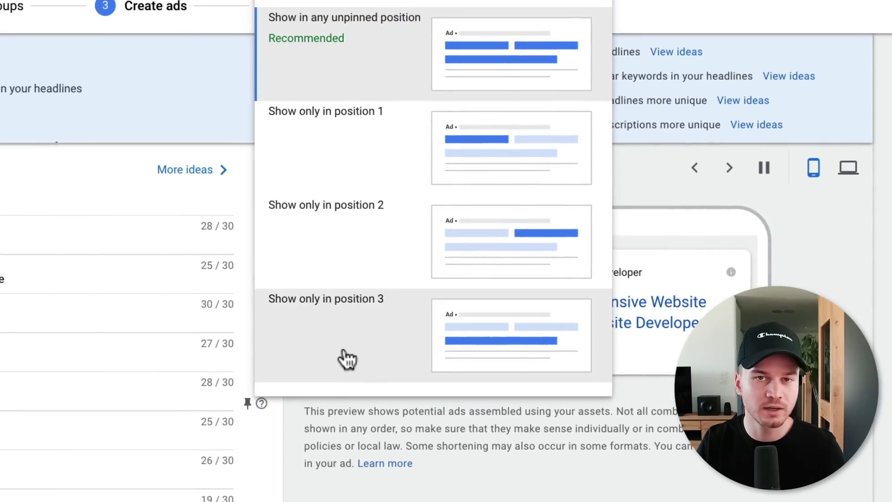
{"action": "left_click", "coordinate": [341, 352]}
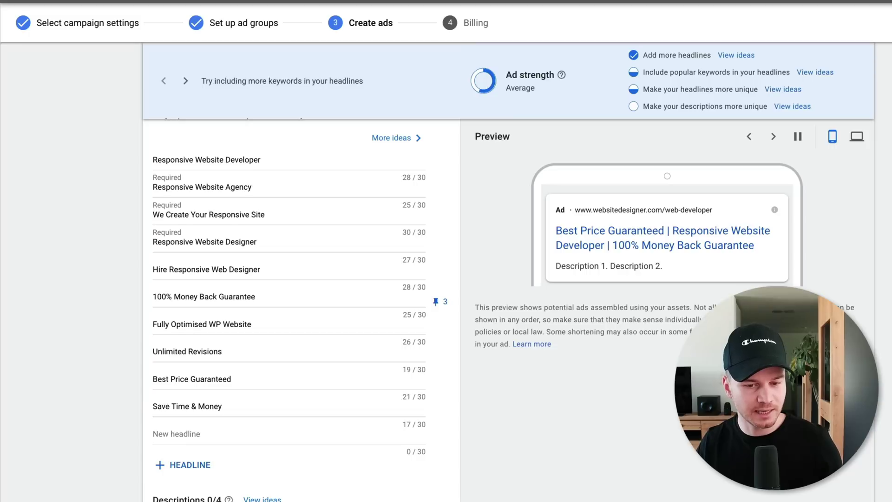
Add two descriptions, one about a custom responsive website in 48h and one about unlimited revisions and 100% money back, and save the ad.
{"action": "scroll", "coordinate": [298, 302], "scroll_direction": "down", "scroll_amount": 5}
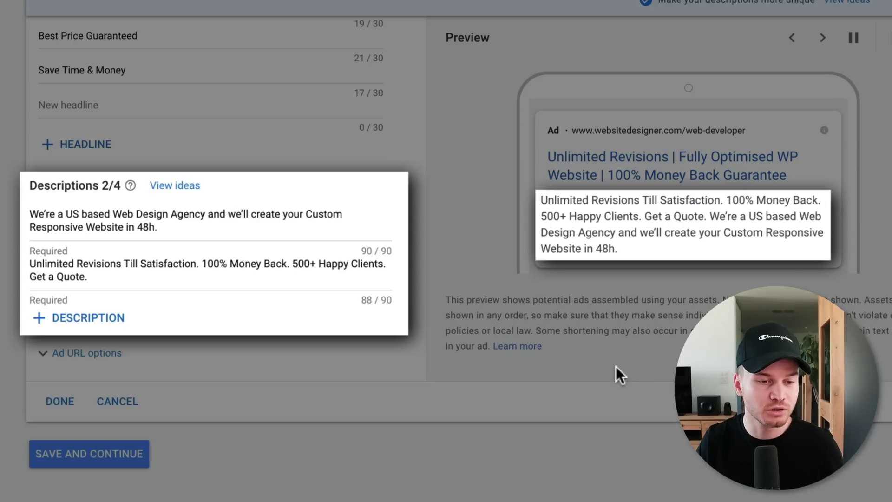
{"action": "mouse_move", "coordinate": [396, 239]}
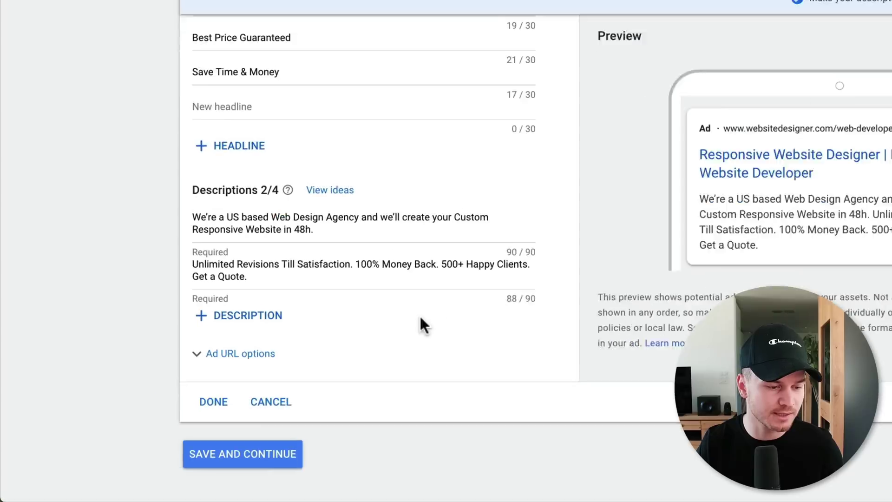
{"action": "left_click", "coordinate": [276, 454]}
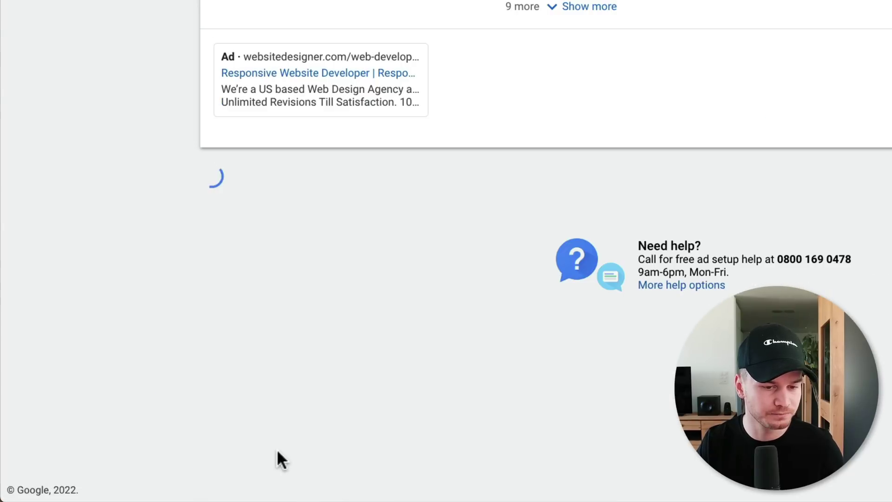